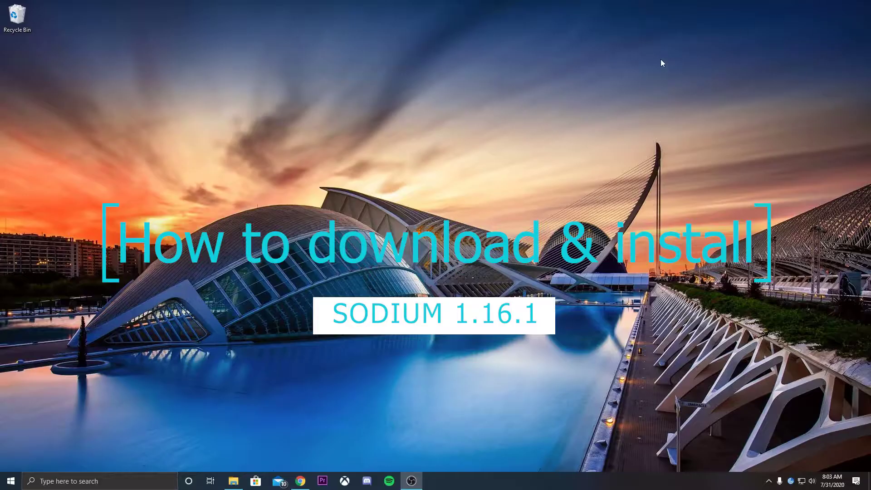
Step: Switch to Chrome and download the Sodium mod jar for Minecraft 1.16.1 from its CurseForge page, keeping the file
click(300, 481)
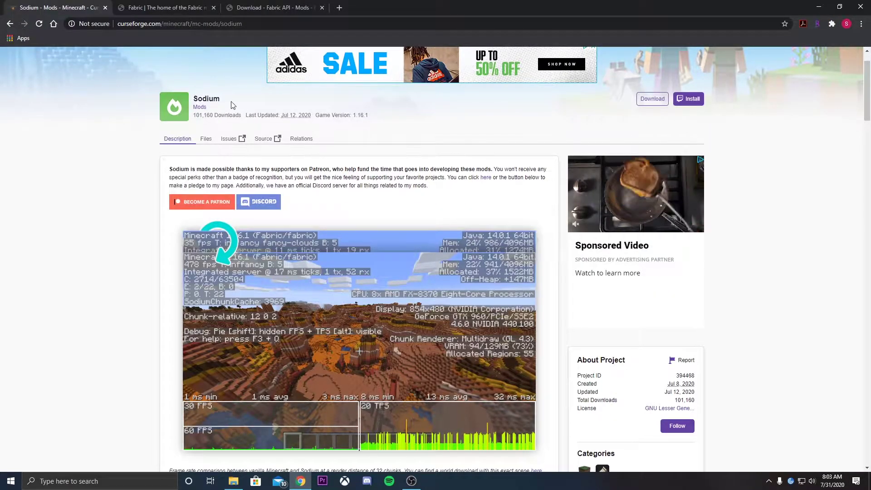
double_click(216, 98)
click(101, 125)
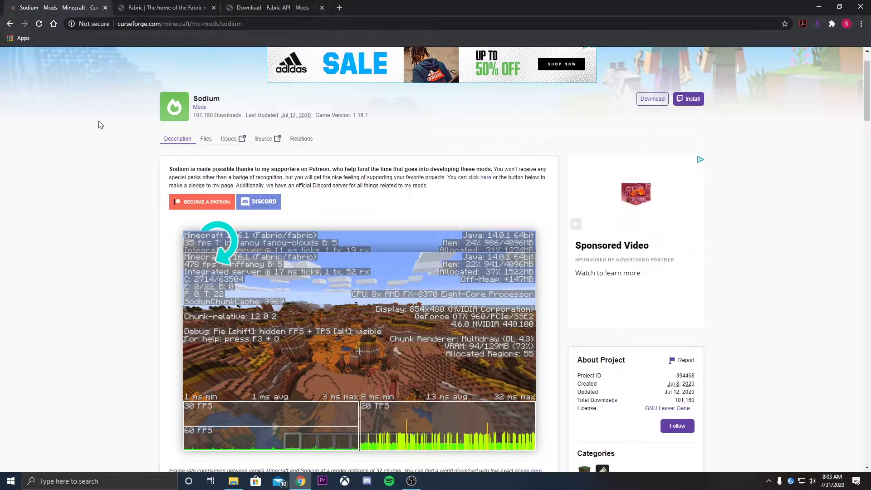
scroll(100, 125, down, 1)
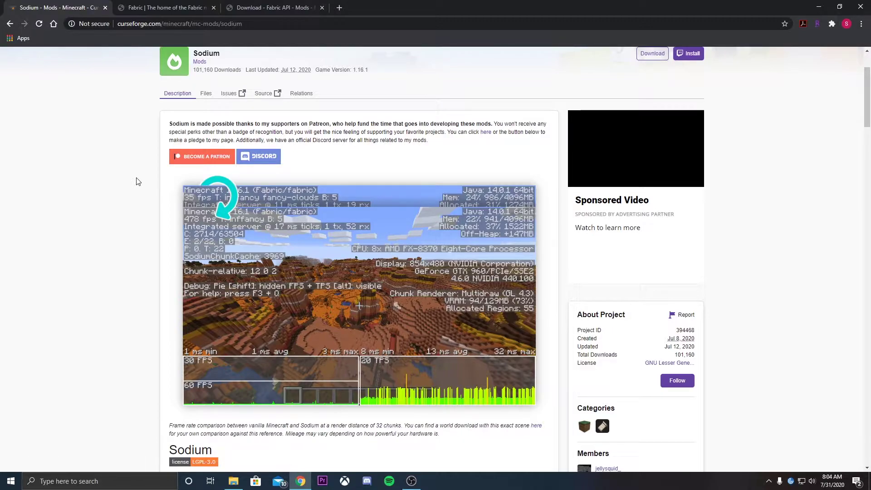
scroll(139, 181, down, 7)
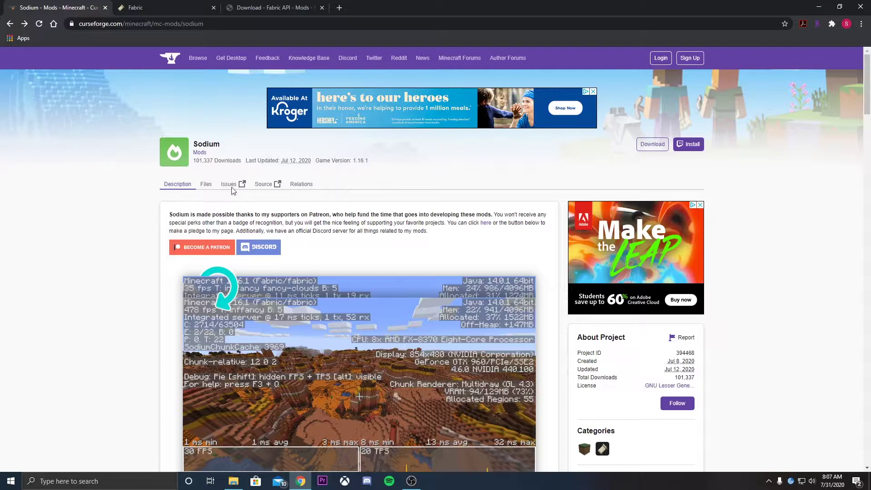
click(657, 150)
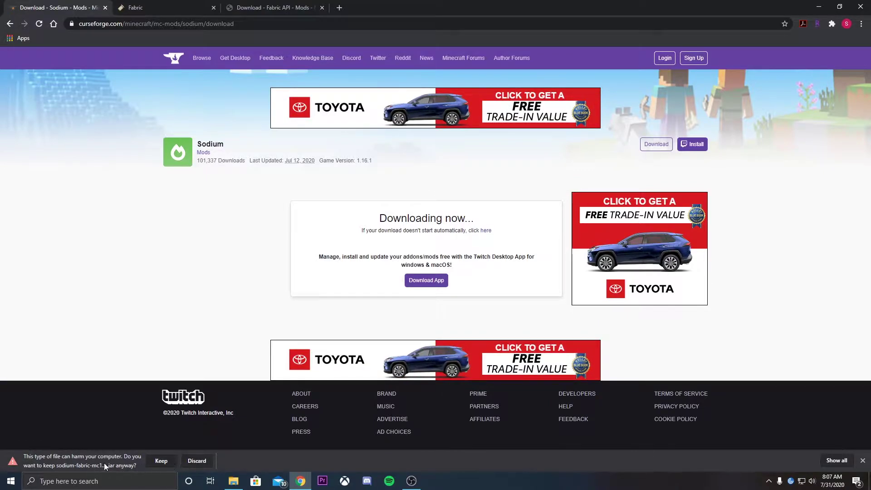
click(160, 461)
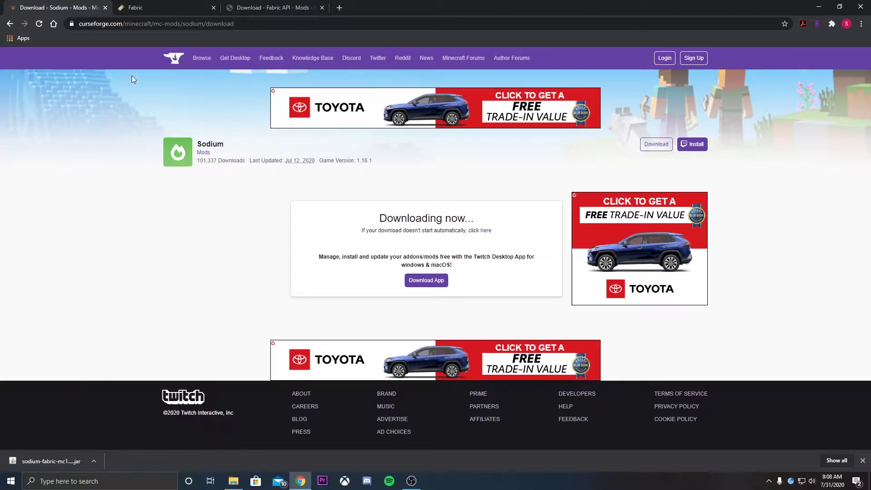
Step: Download the universal JAR version of the Fabric installer from the Fabric Loader link on fabricmc.net, keeping the file
click(145, 7)
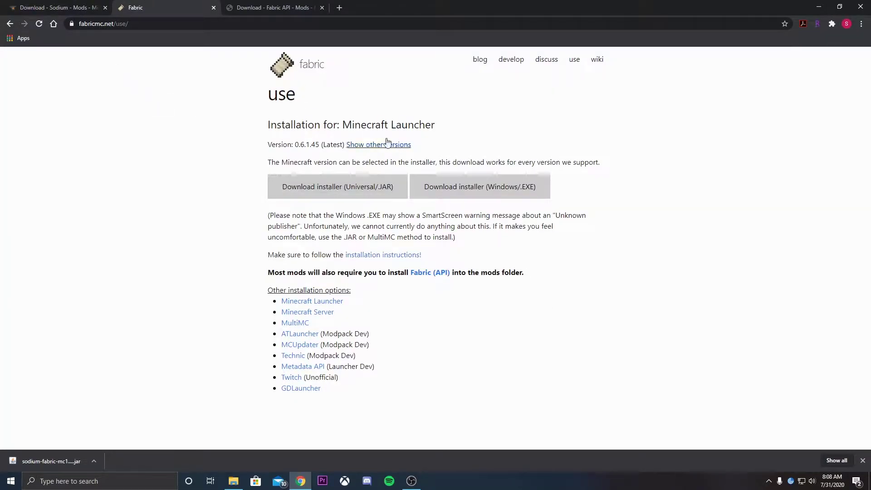
click(6, 23)
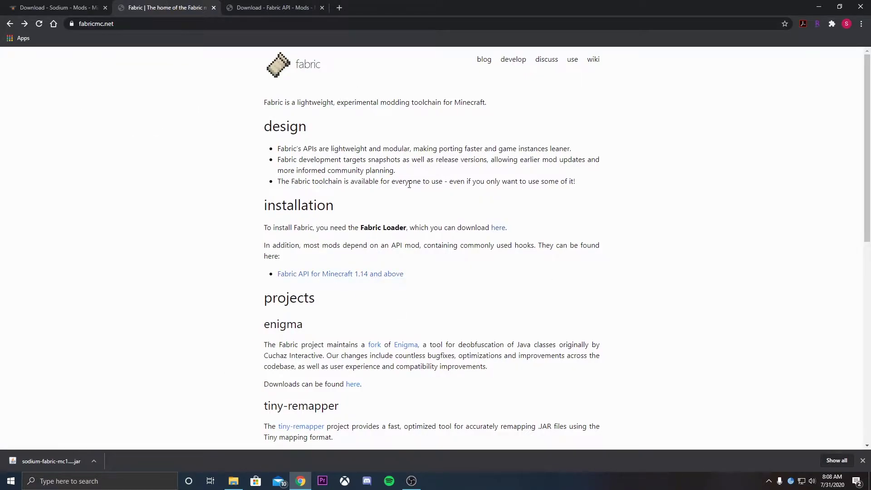
drag(252, 208, 335, 205)
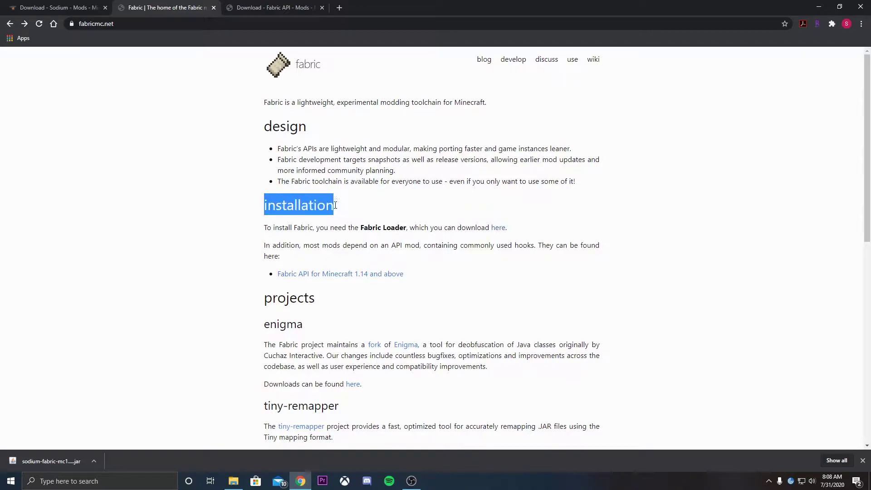
click(287, 226)
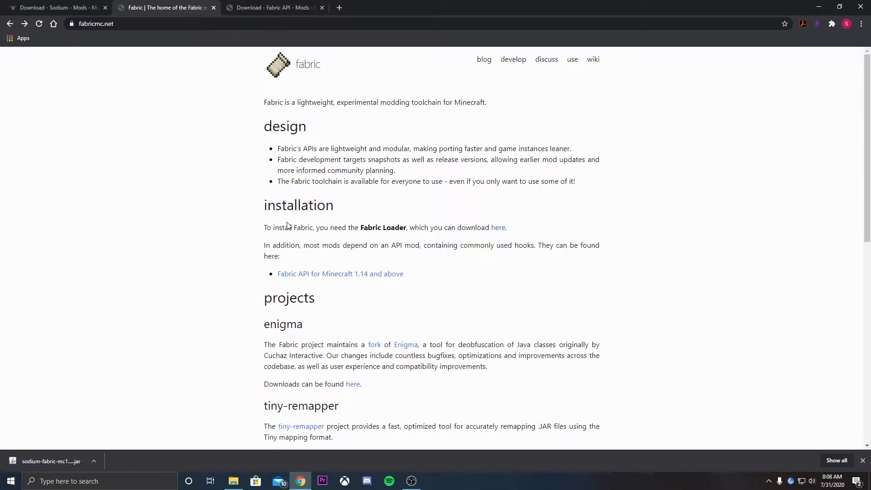
drag(472, 226, 504, 228)
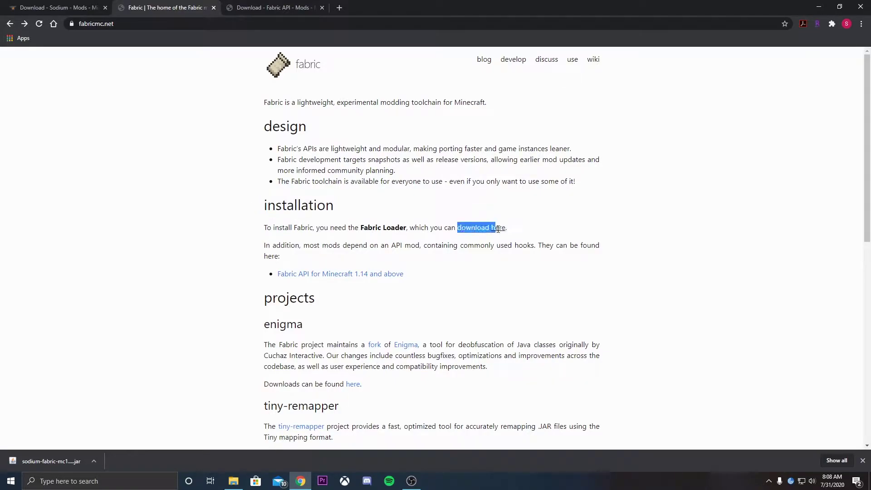
click(521, 233)
click(498, 228)
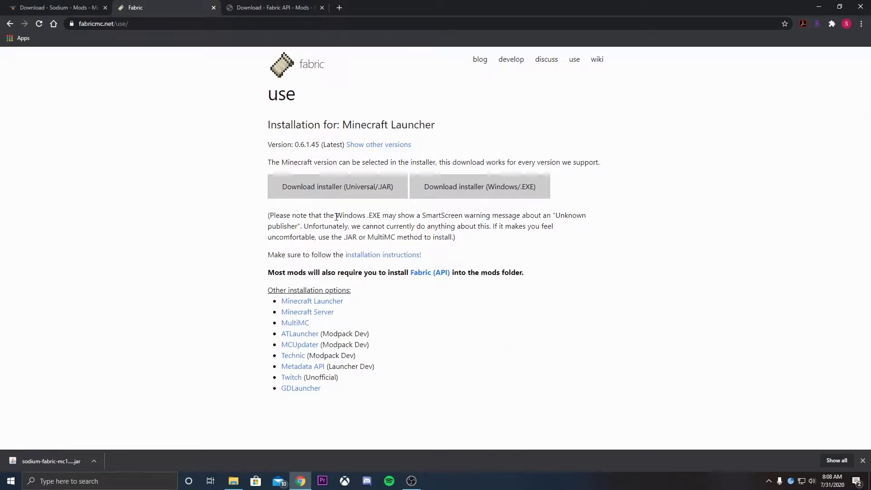
click(322, 195)
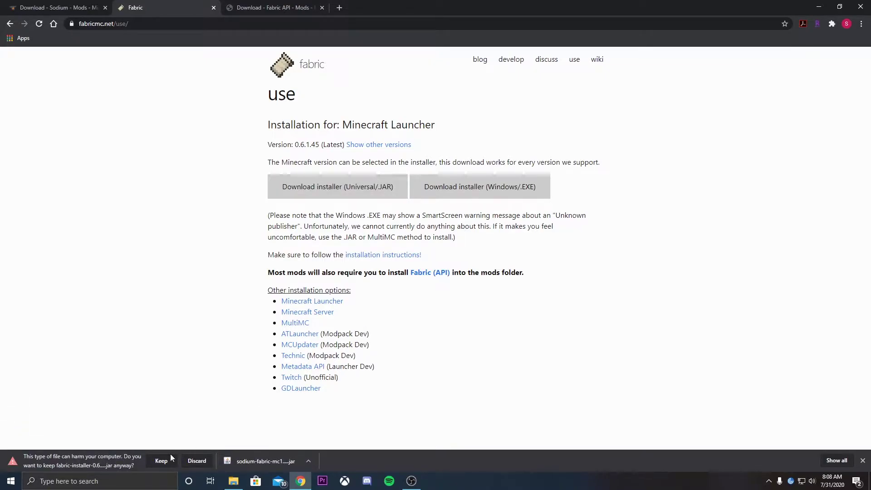
click(166, 459)
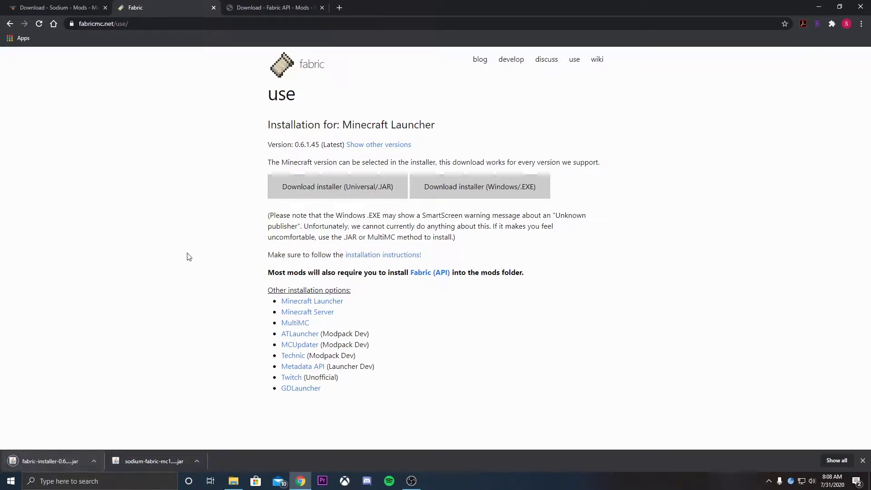
Step: Download the Fabric API mod jar from its open CurseForge page and keep the file
click(249, 4)
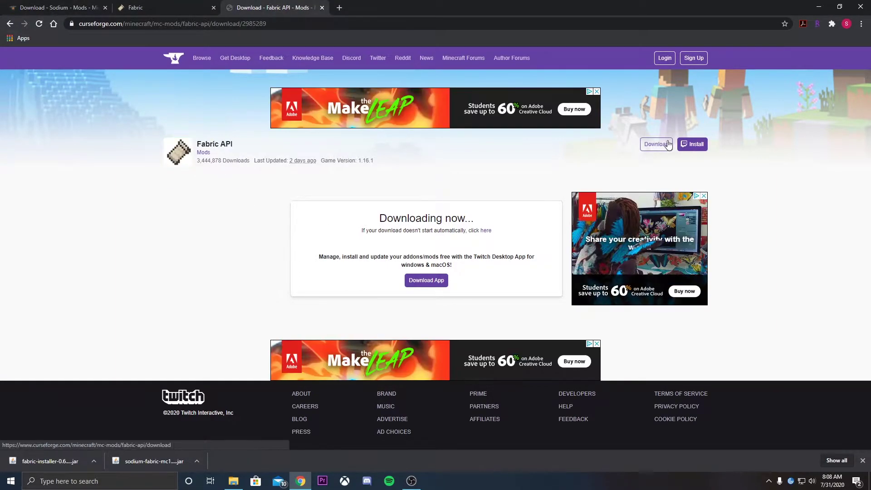
click(667, 144)
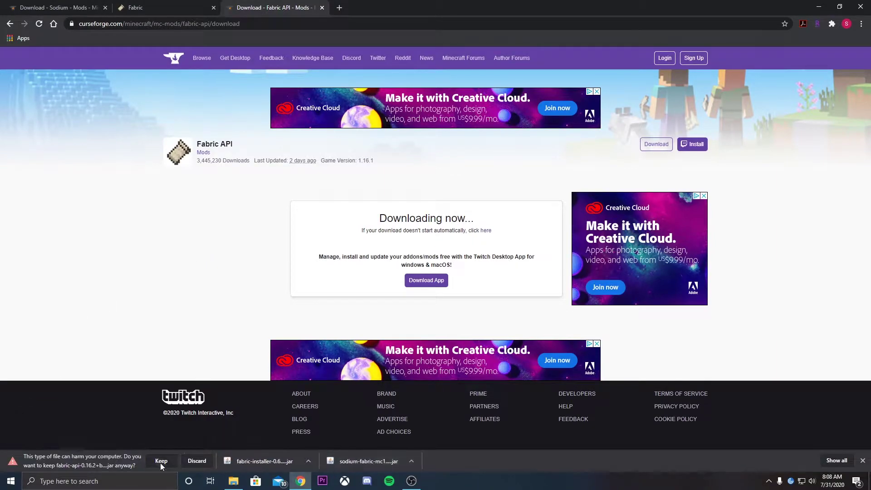
click(161, 461)
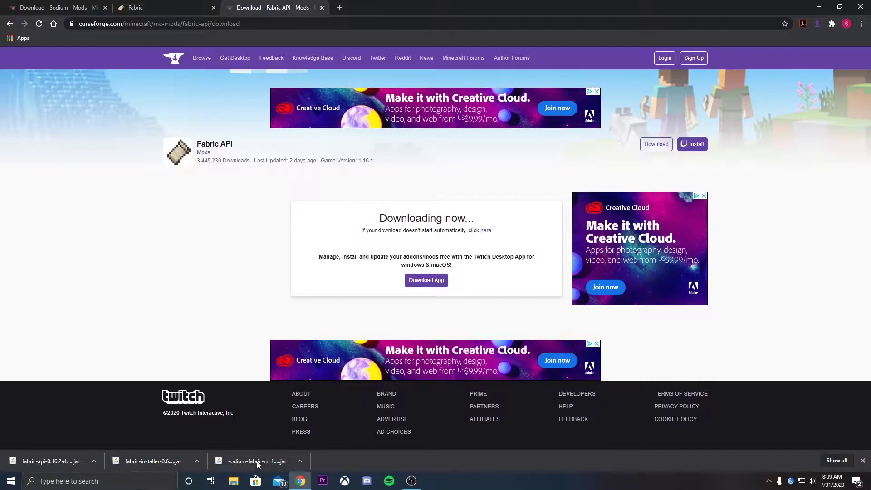
Step: Move the downloaded Fabric API, Fabric installer and Sodium jars from the Downloads folder to the desktop and close the folder window
click(301, 463)
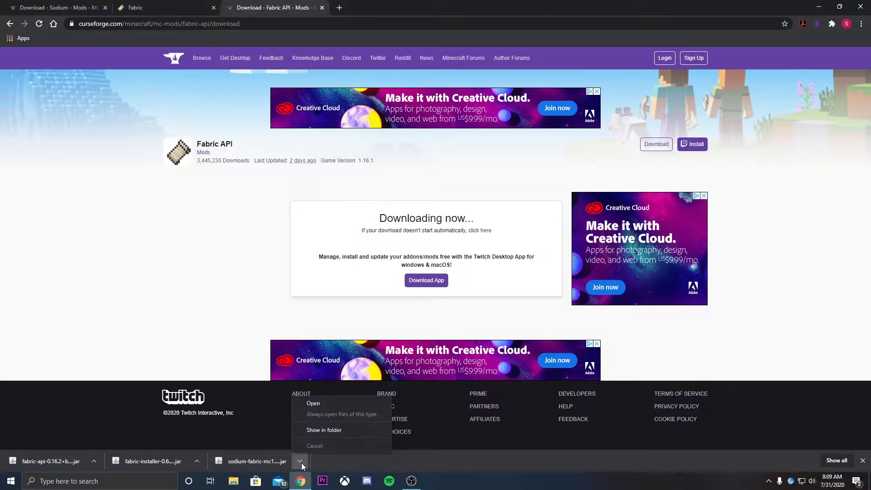
click(329, 432)
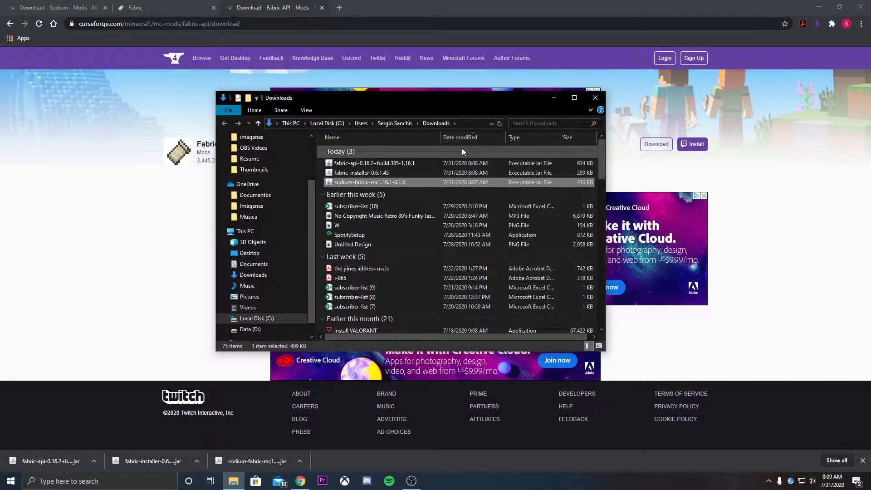
click(819, 8)
shift+click(370, 161)
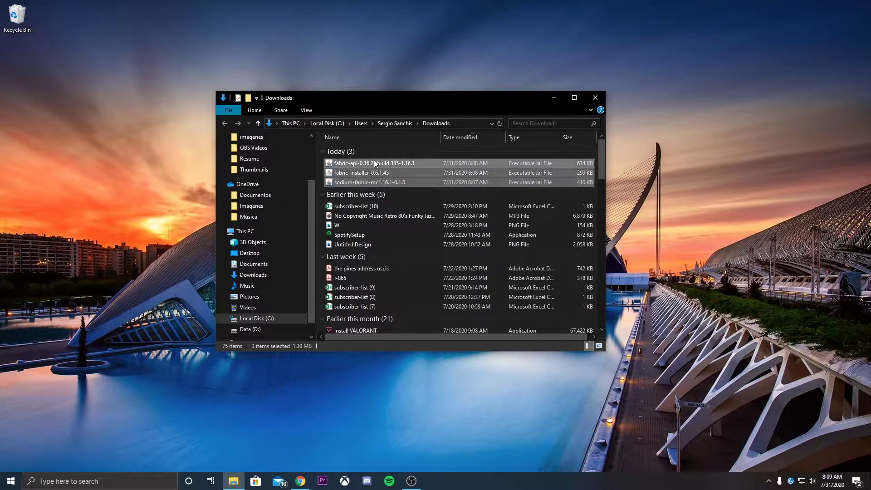
drag(370, 162, 136, 164)
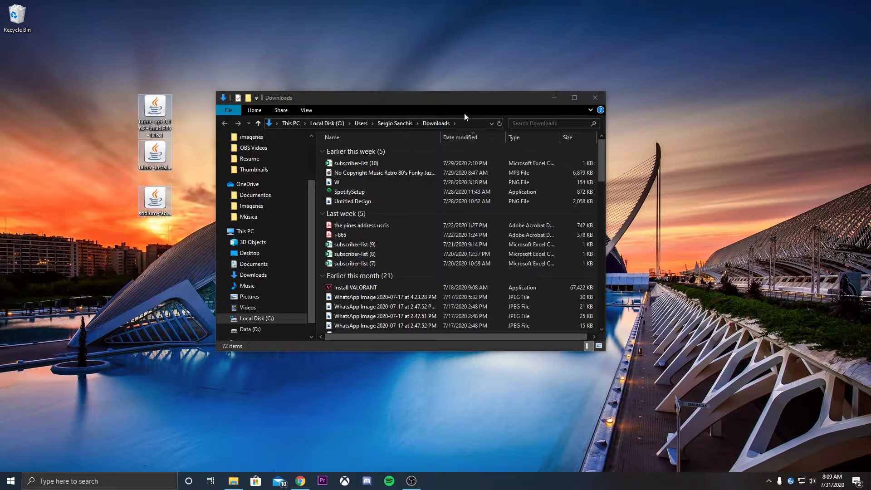
drag(464, 97, 560, 96)
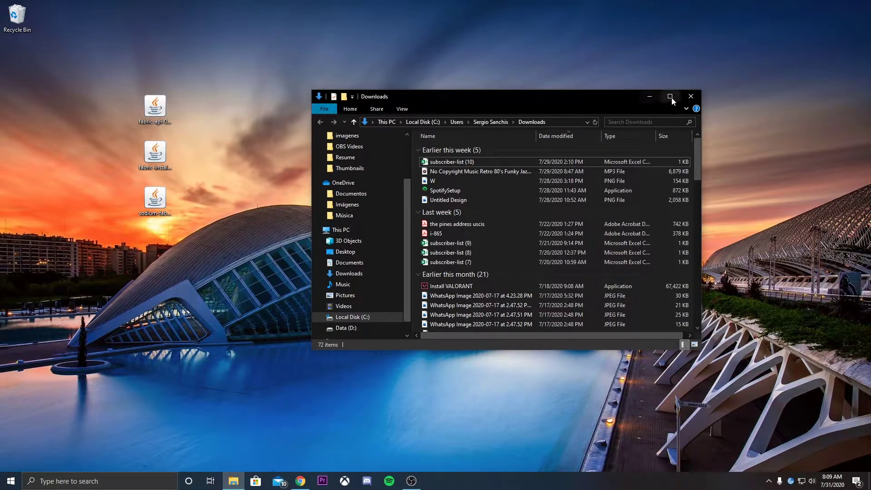
click(689, 96)
Step: Reposition the three jar icons together on the desktop, slightly farther from the Recycle Bin
drag(156, 152, 227, 154)
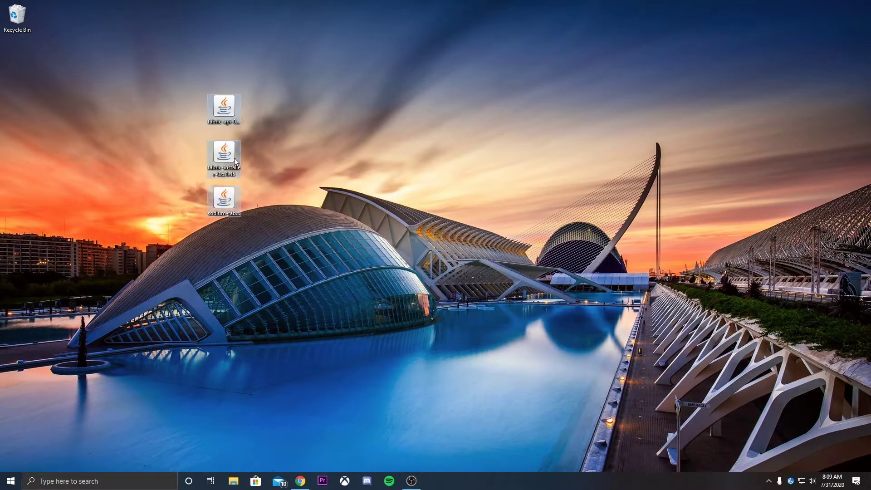
click(240, 159)
click(232, 203)
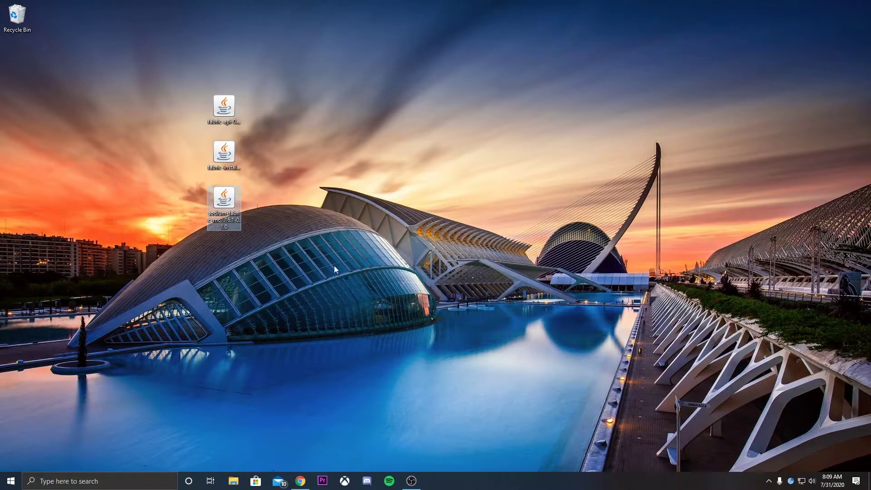
Step: Install the Fabric Loader 0.9.0+build.204 client for Minecraft 1.16.1 with a profile, and move the installer jar to the Recycle Bin
click(224, 152)
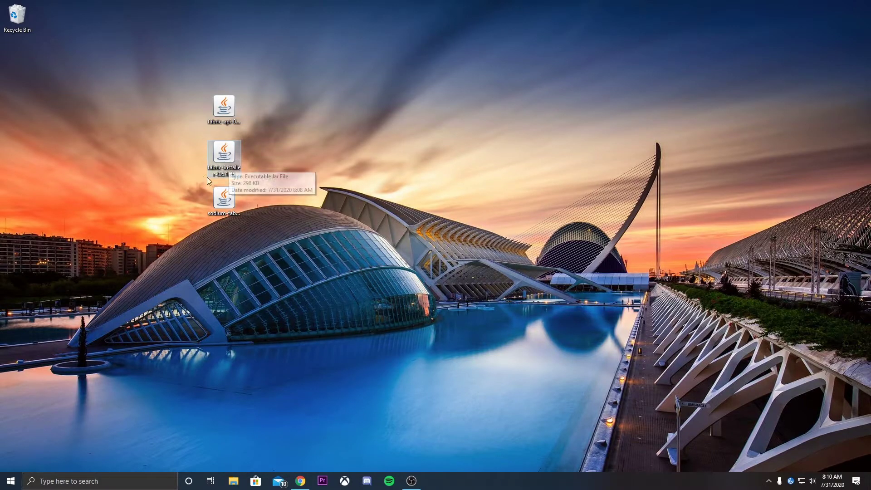
double_click(225, 154)
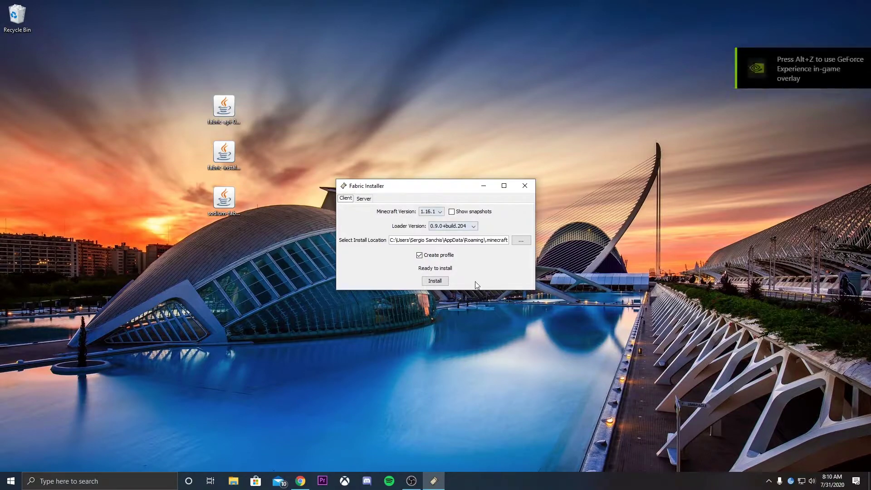
click(443, 283)
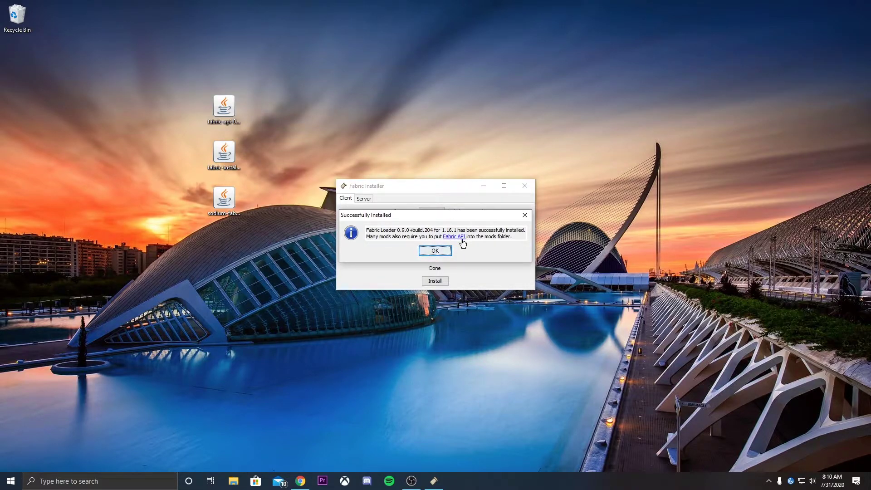
click(447, 252)
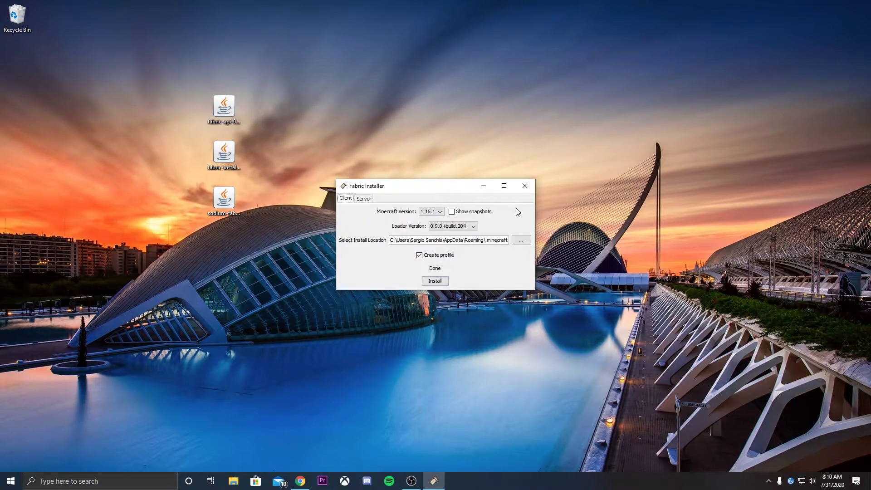
click(527, 183)
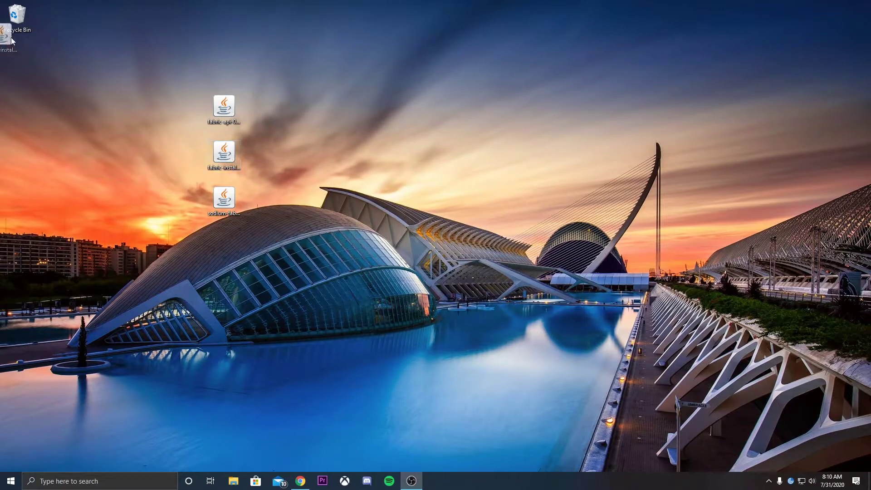
drag(11, 37, 20, 28)
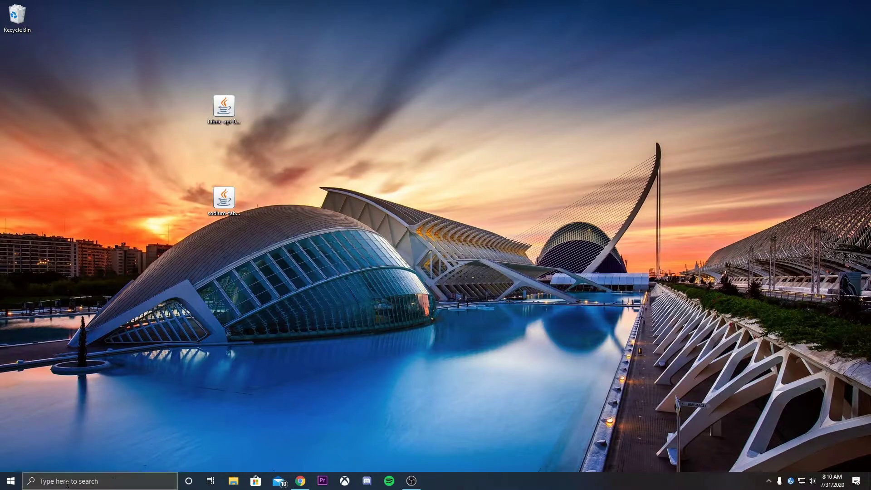
Step: Search Windows for %appdata%, open the Roaming folder, and open an additional File Explorer window
click(10, 481)
click(73, 477)
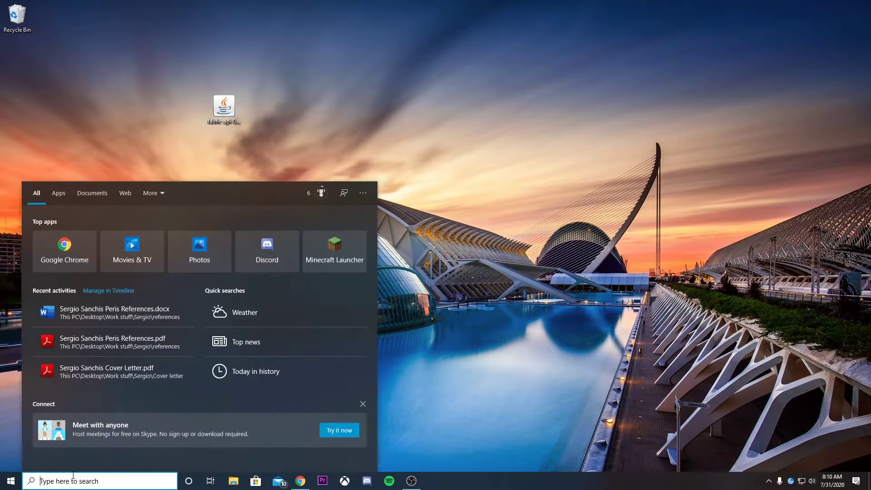
text(%ap)
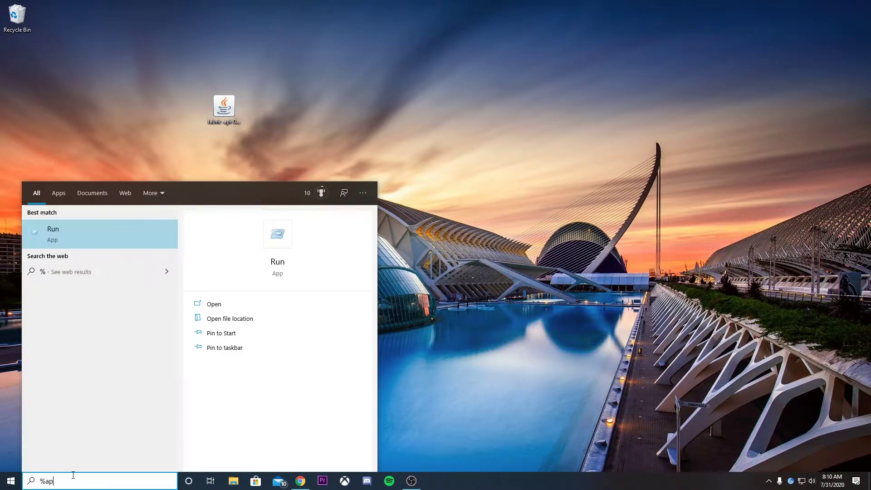
text(pdata%)
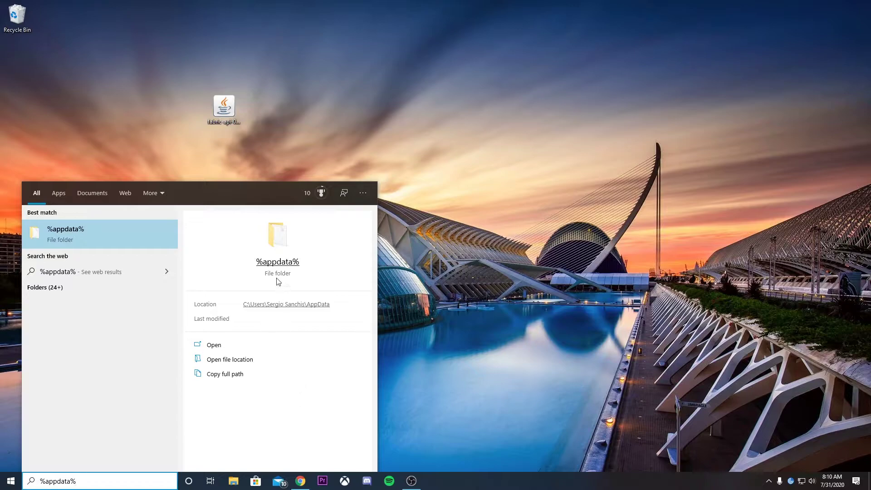
click(279, 248)
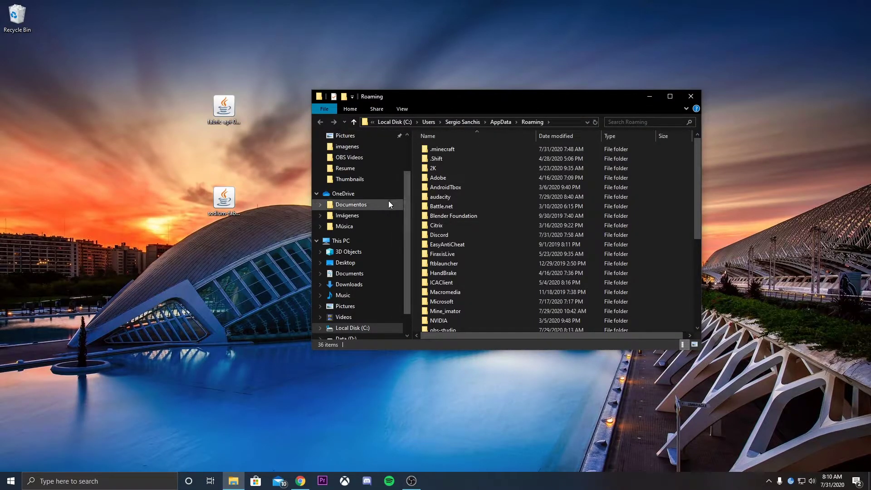
key(super+e)
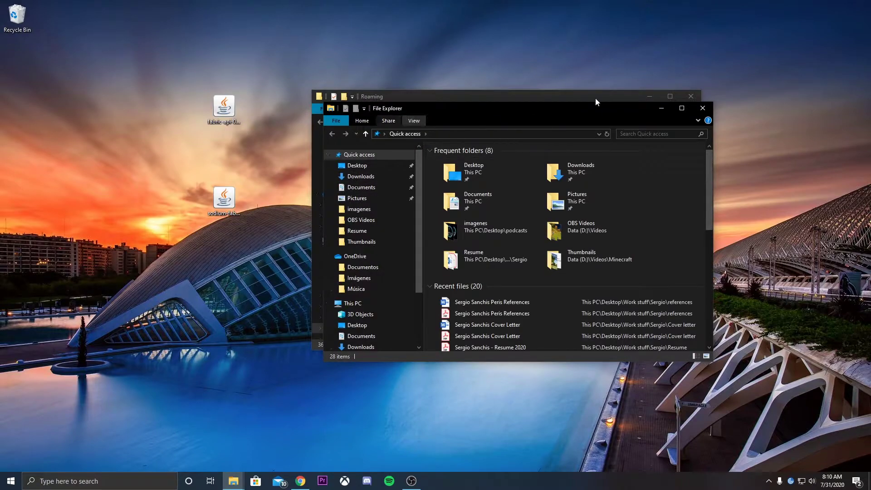
Step: Close the extra File Explorer window, move the Fabric API and Sodium jars from the desktop into .minecraft's mods folder, and close that folder
click(705, 109)
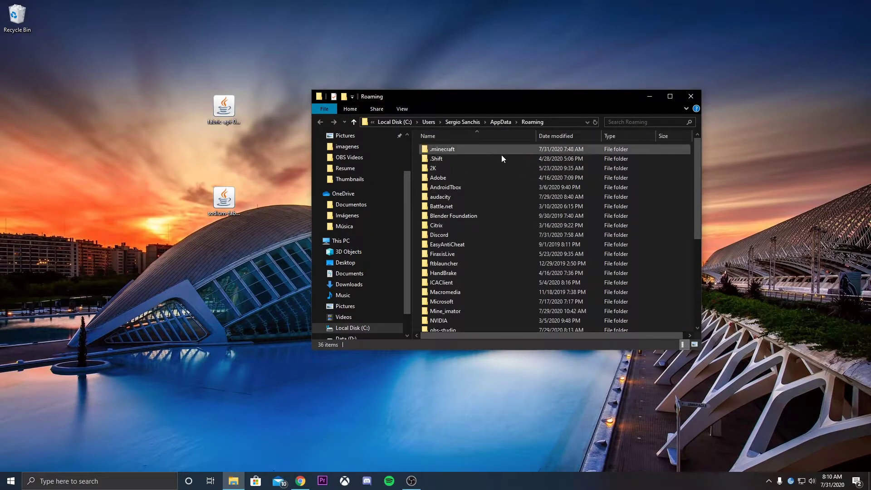
double_click(463, 148)
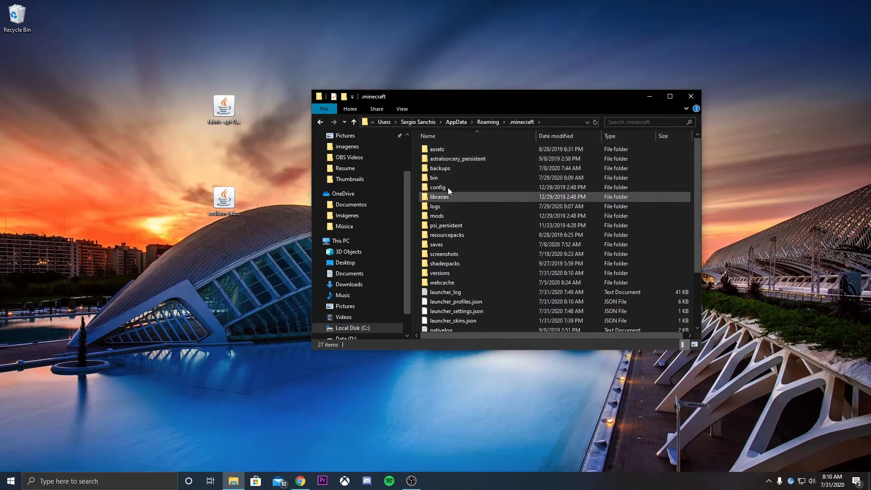
double_click(456, 216)
drag(279, 285, 188, 56)
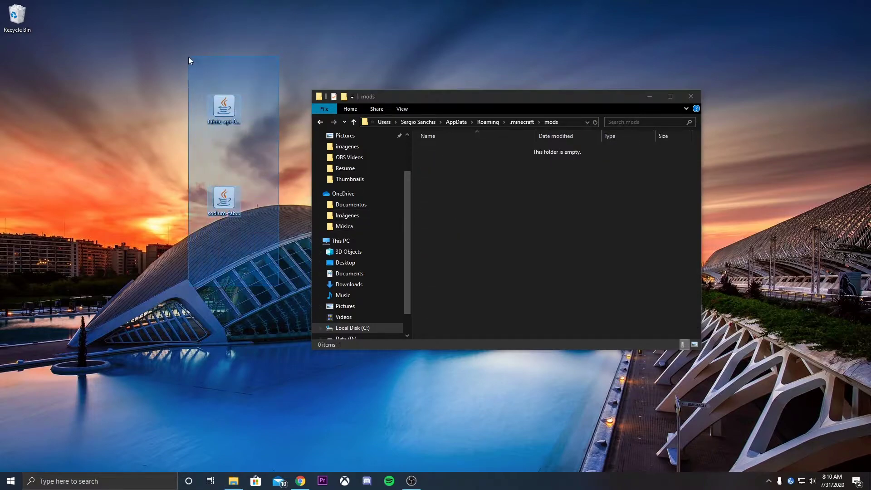
drag(230, 113, 509, 195)
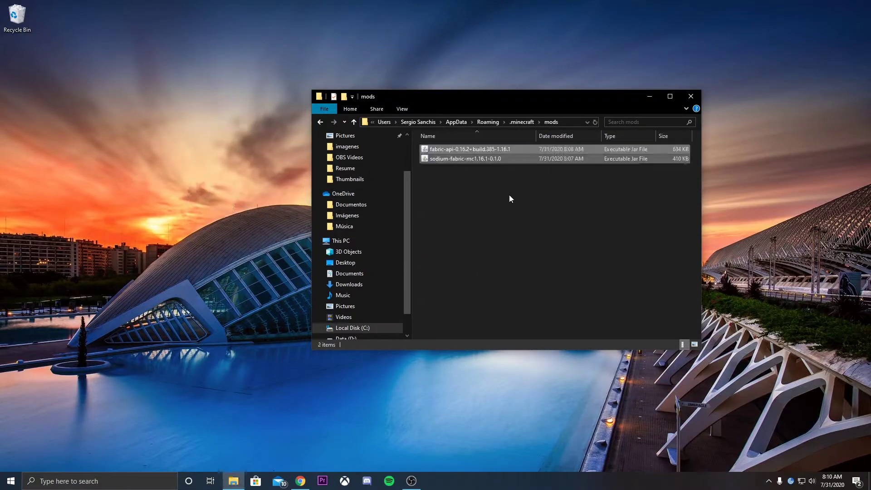
click(557, 219)
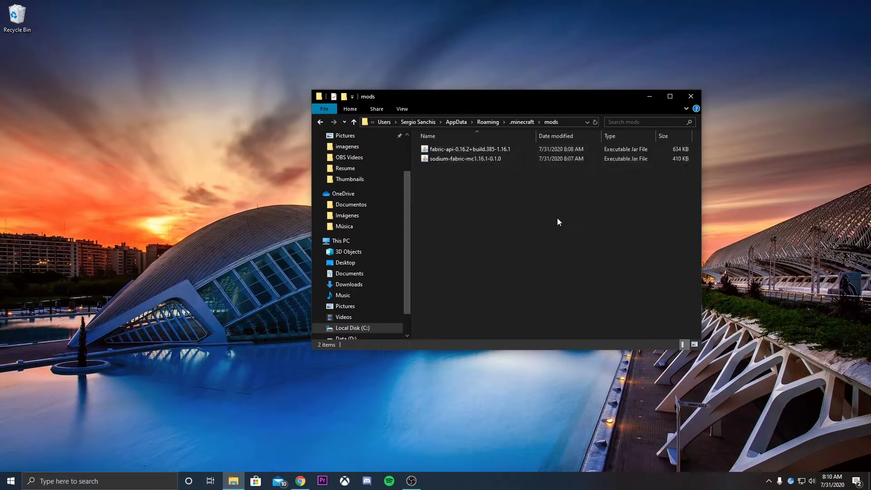
click(689, 99)
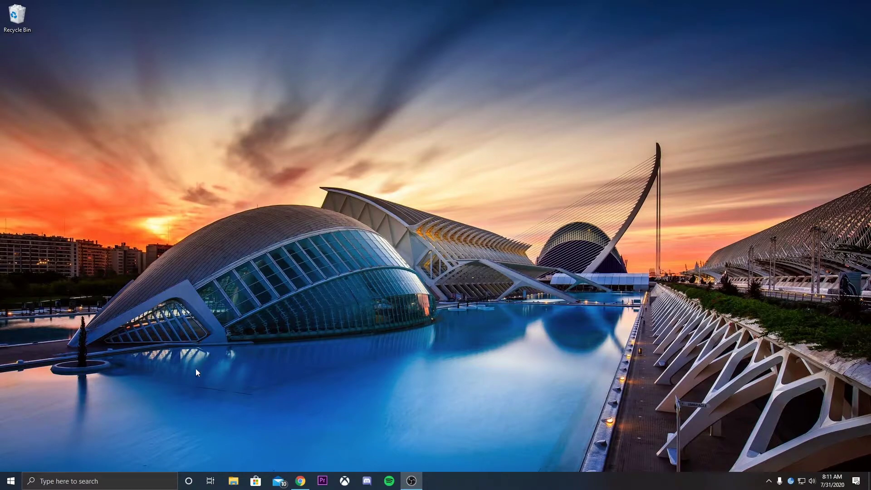
Step: Search Windows for the Minecraft Launcher, open it, and select the fabric-loader-1.16.1 installation for Java Edition
click(123, 481)
text(min)
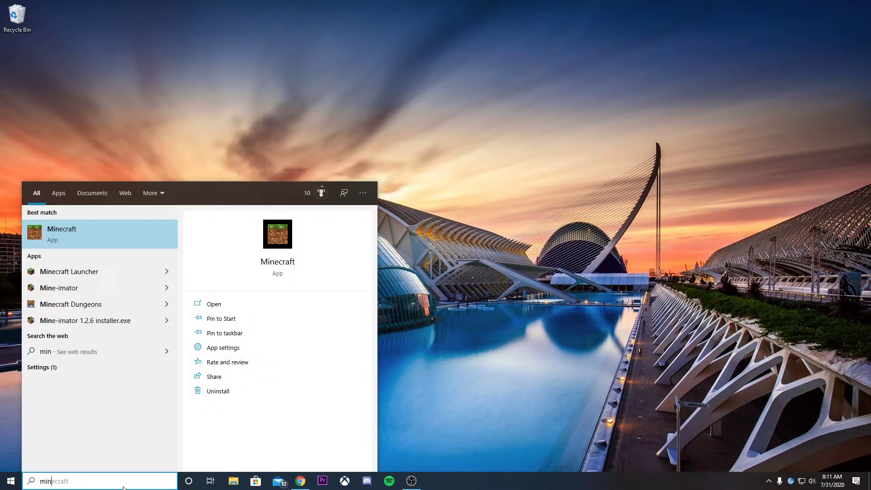
click(117, 272)
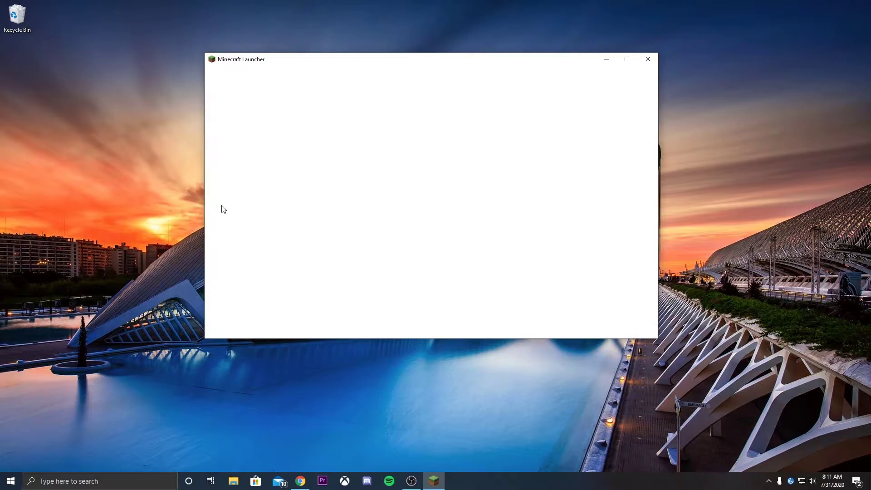
click(381, 326)
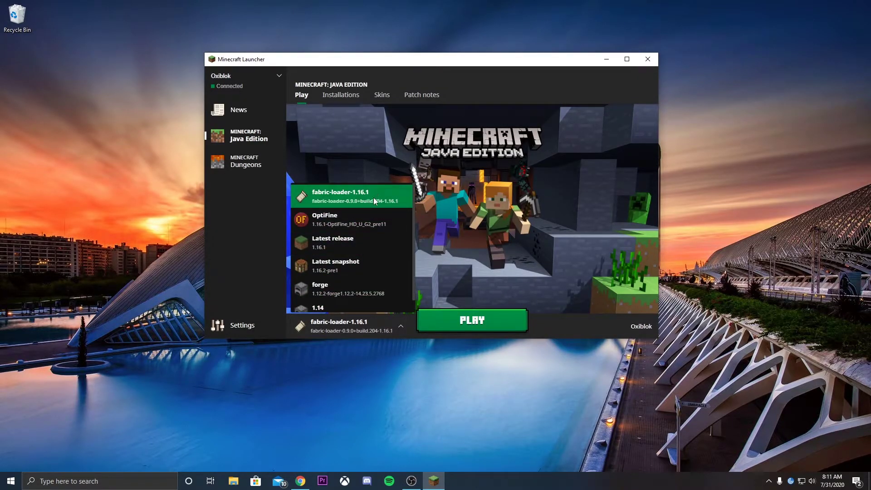
click(347, 207)
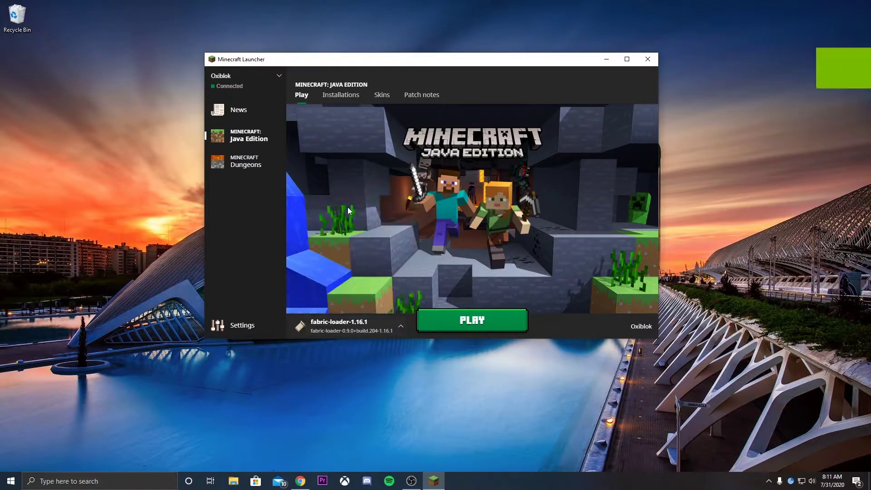
click(349, 325)
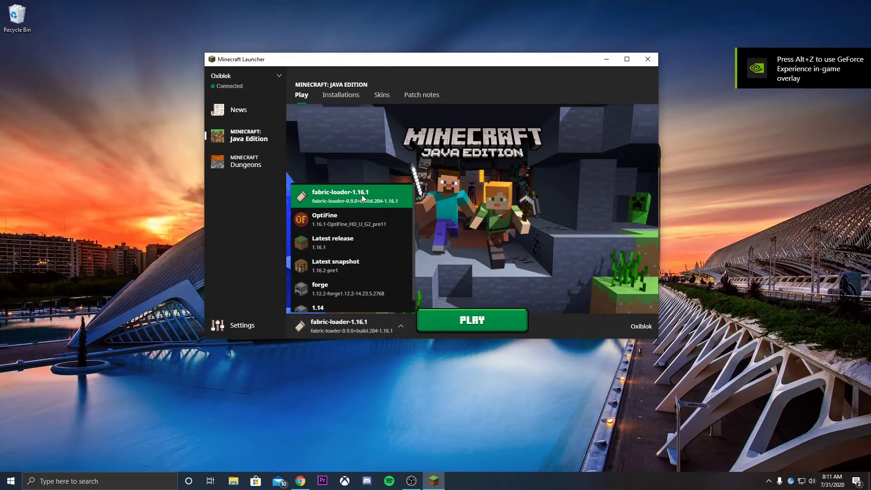
Step: Rename the fabric-loader-1.16.1 installation to "Minecraft Sodium" and save it
click(341, 95)
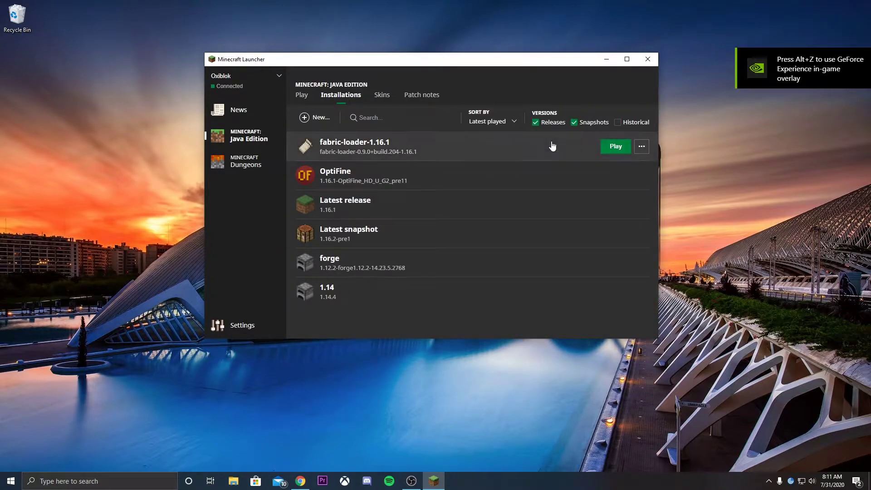
click(642, 146)
click(628, 167)
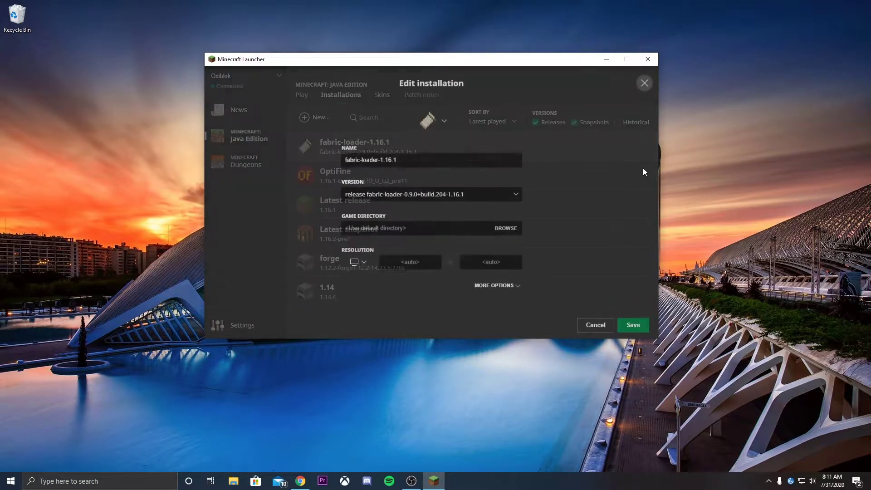
drag(396, 157, 266, 139)
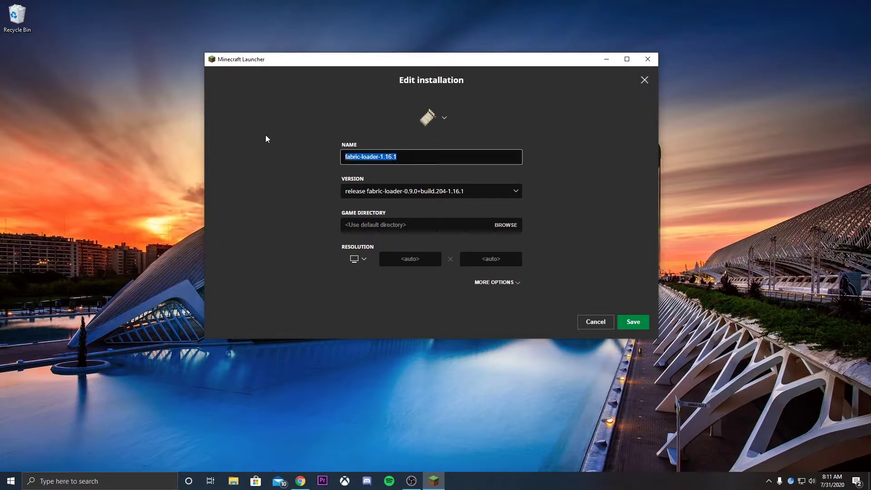
text(Minecraft Sodium)
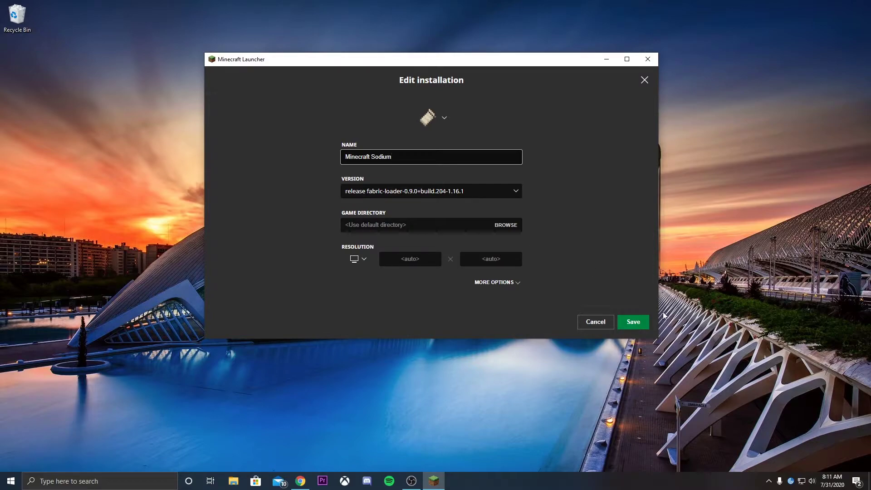
click(641, 326)
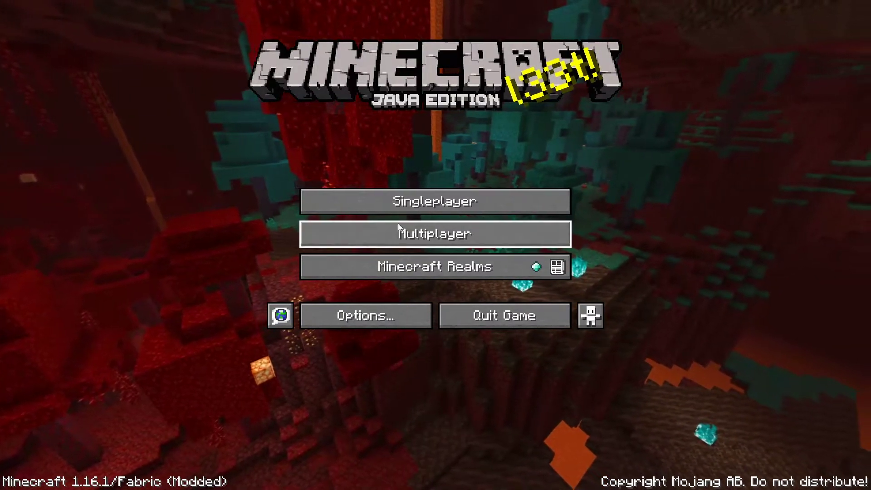
Step: Enter a singleplayer world, show the debug overlay, and fly around the farm area to examine the frame rate
click(399, 202)
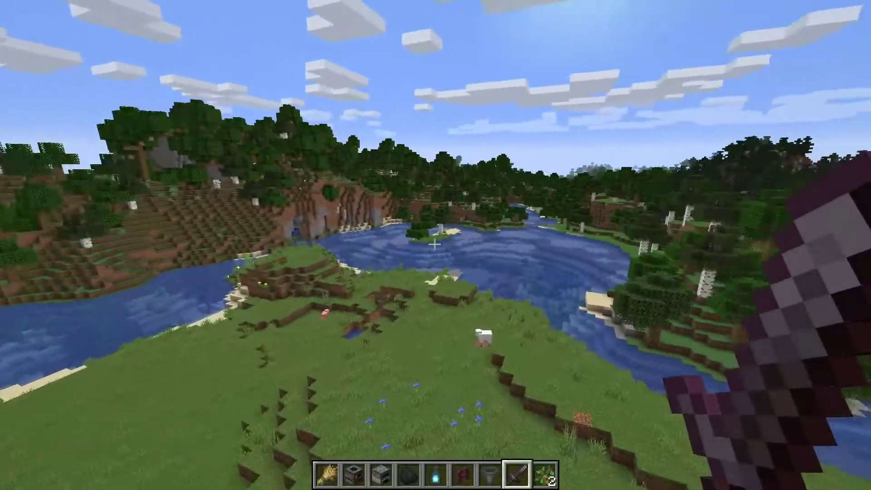
key(F3)
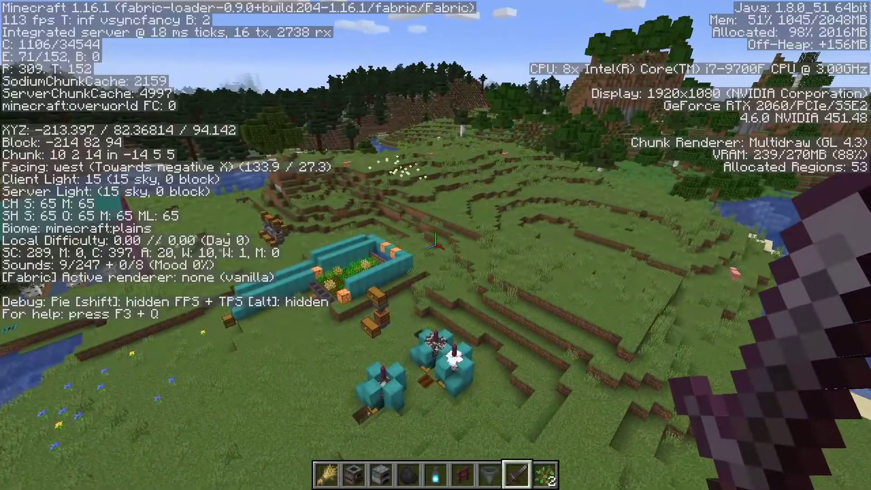
key(d)
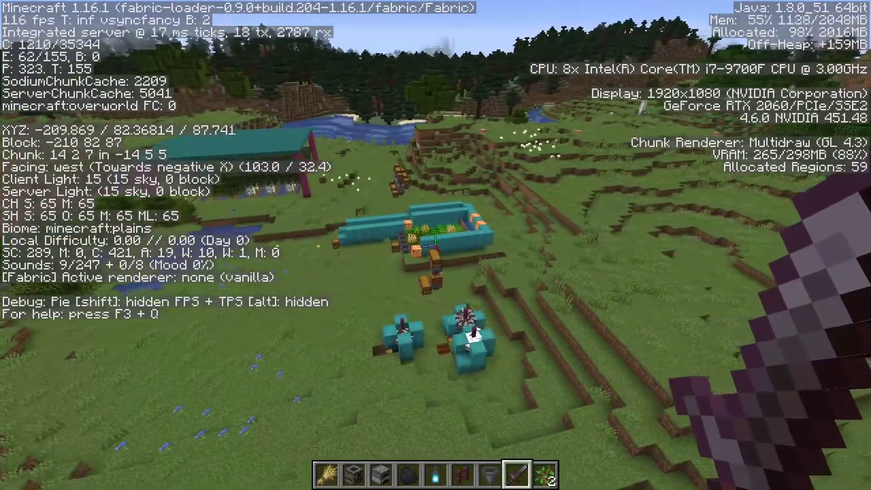
key(w)
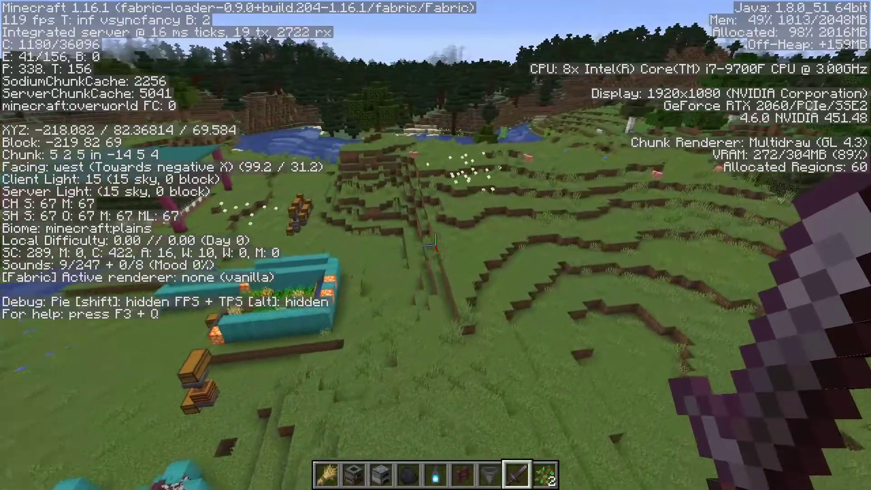
key(d)
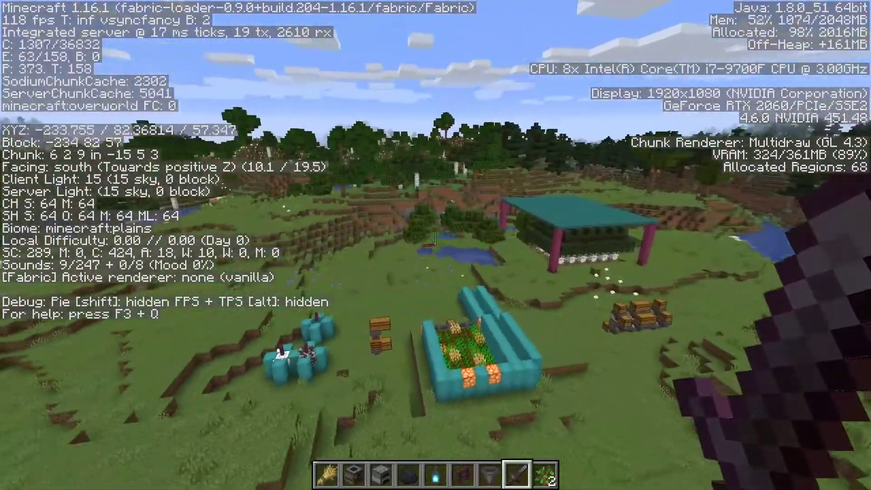
key(w)
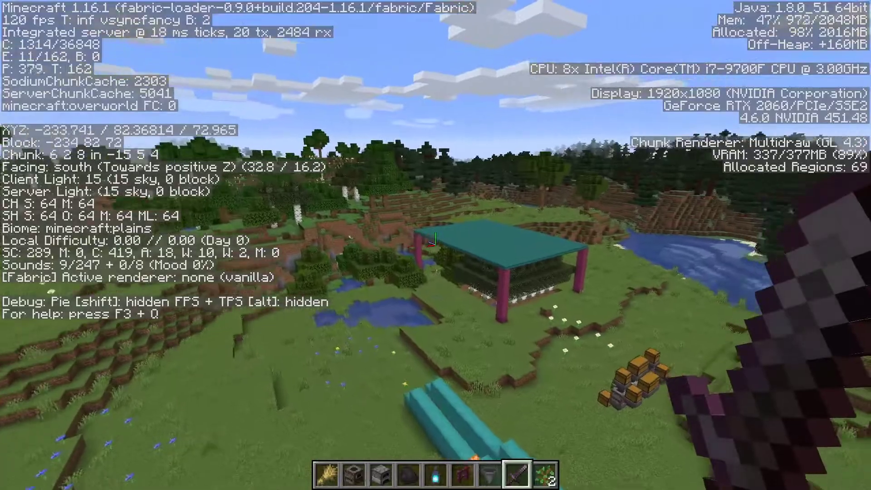
key(a)
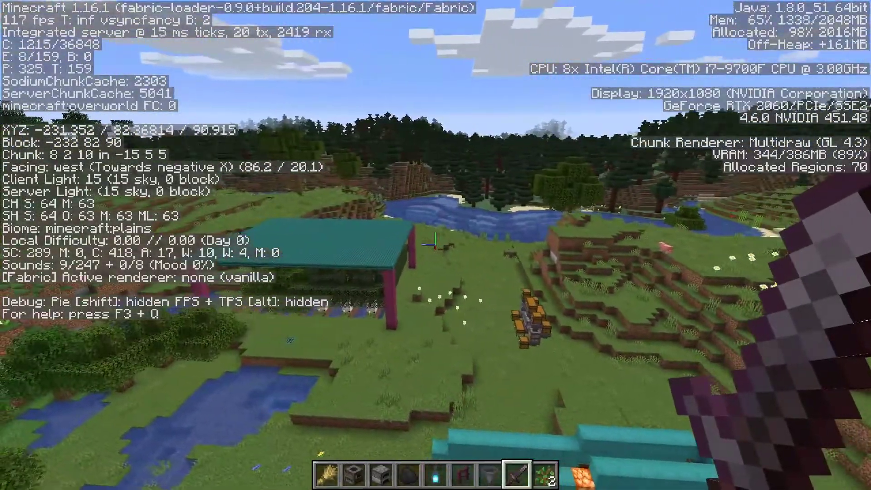
Step: Open the game's video settings, disable V-Sync, and apply the change
key(Escape)
click(413, 246)
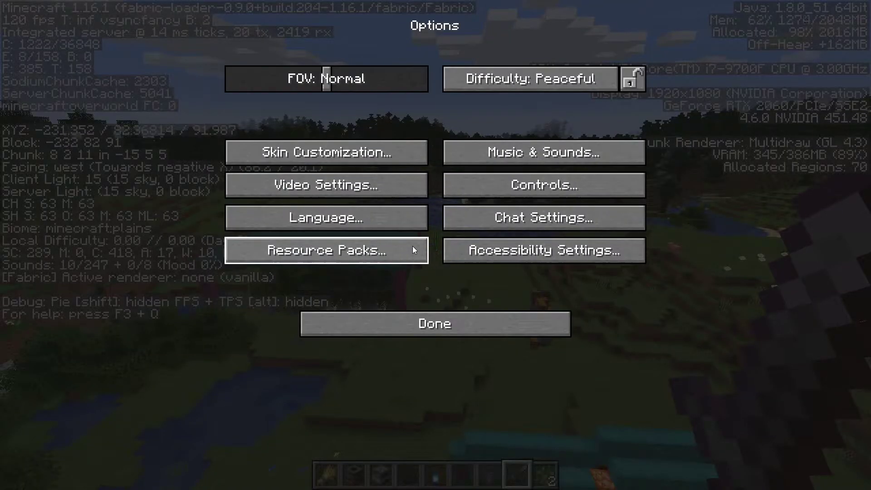
click(380, 184)
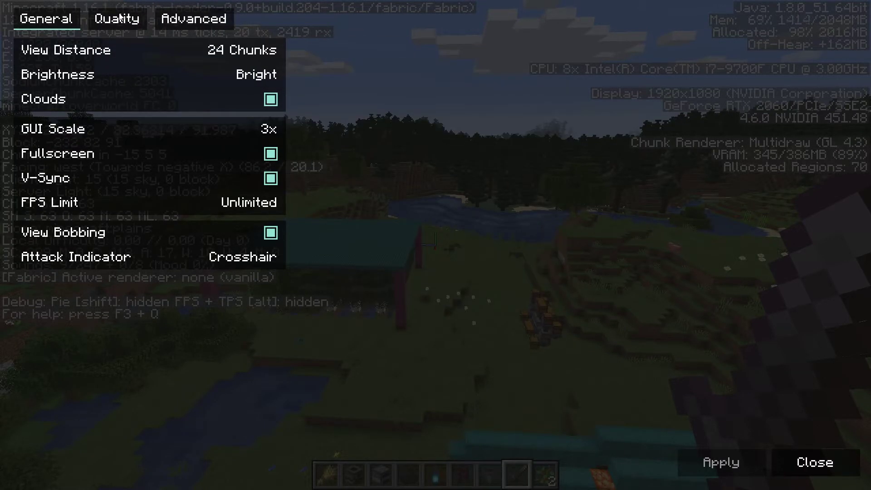
mouse_move(256, 44)
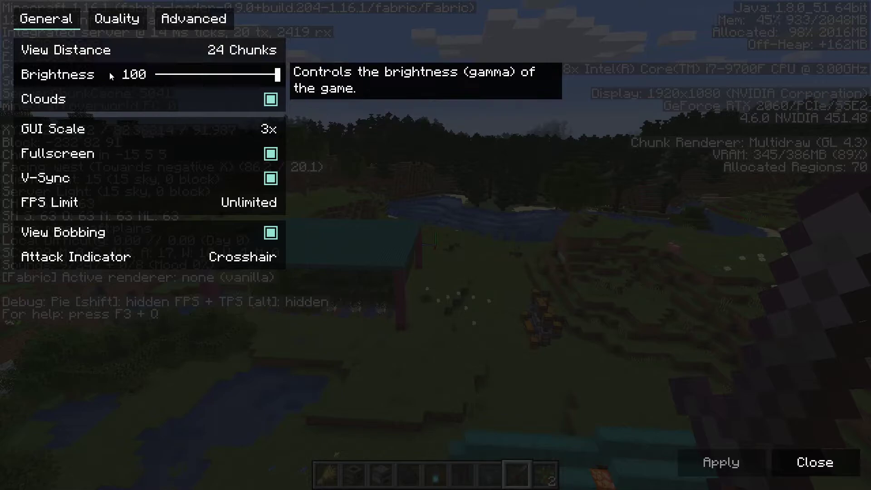
mouse_move(278, 174)
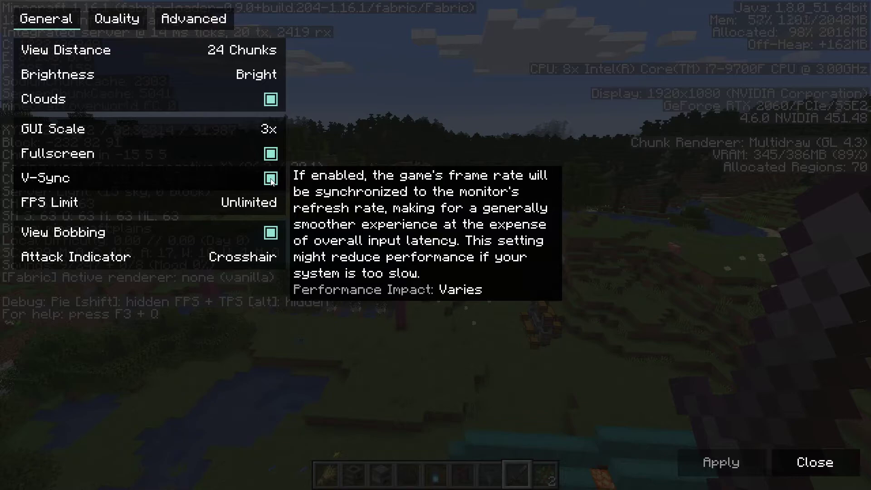
click(271, 179)
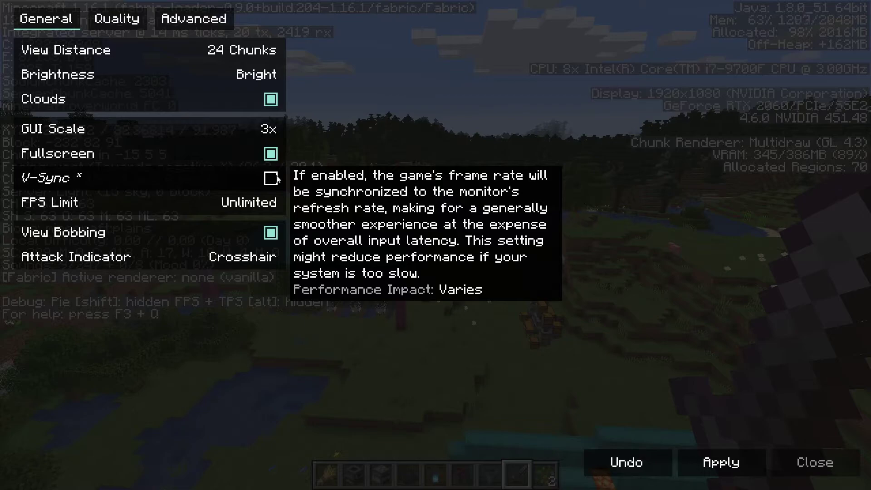
click(728, 462)
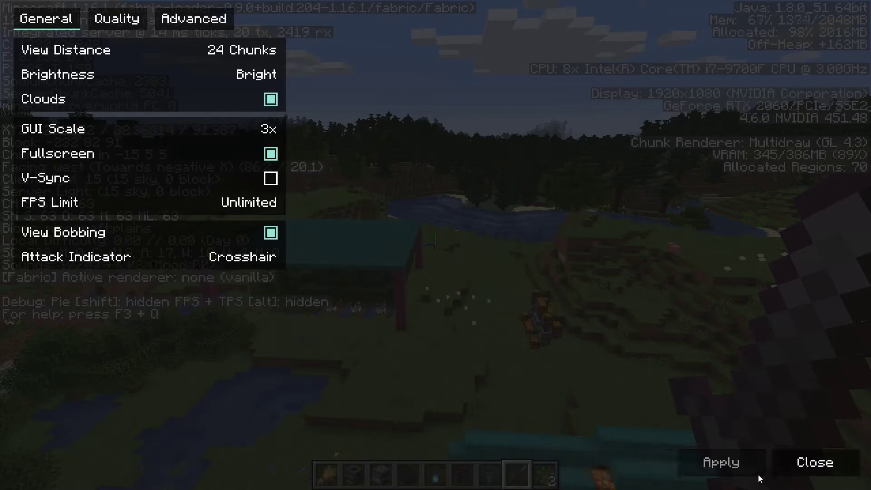
Step: Review Sodium's Quality and Advanced video options, and leave the settings for the game menu
click(127, 22)
click(83, 20)
click(130, 28)
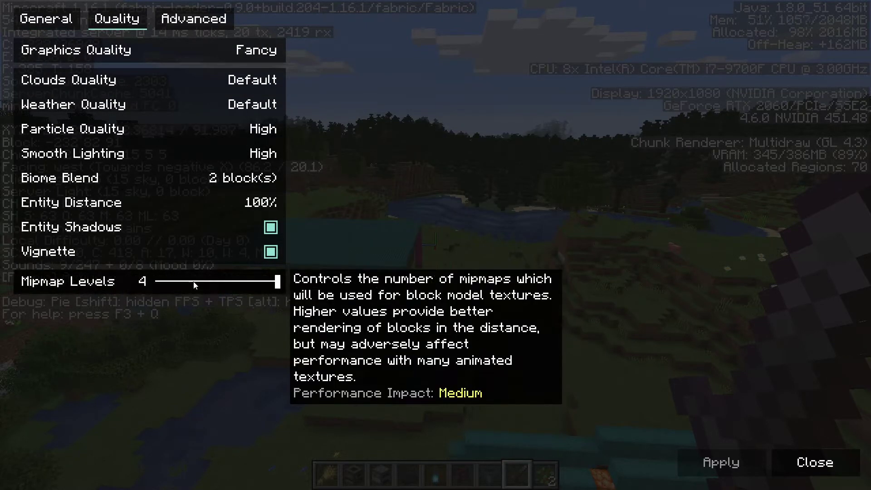
mouse_move(238, 207)
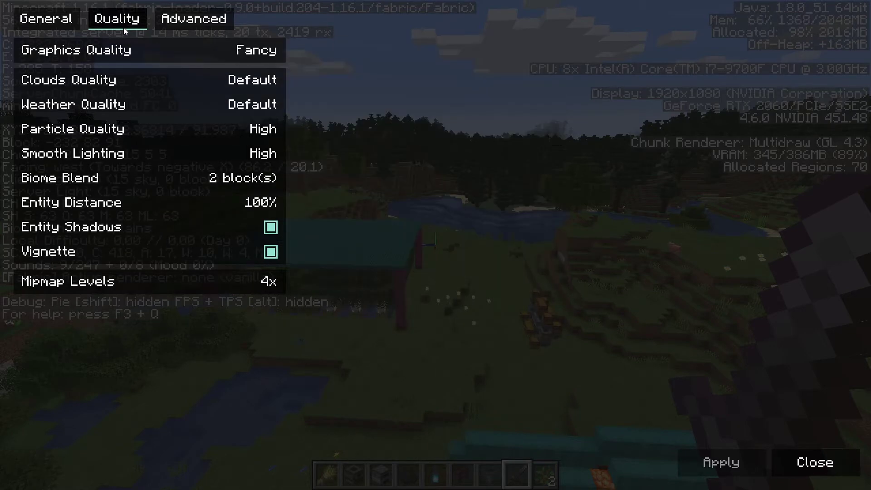
click(194, 19)
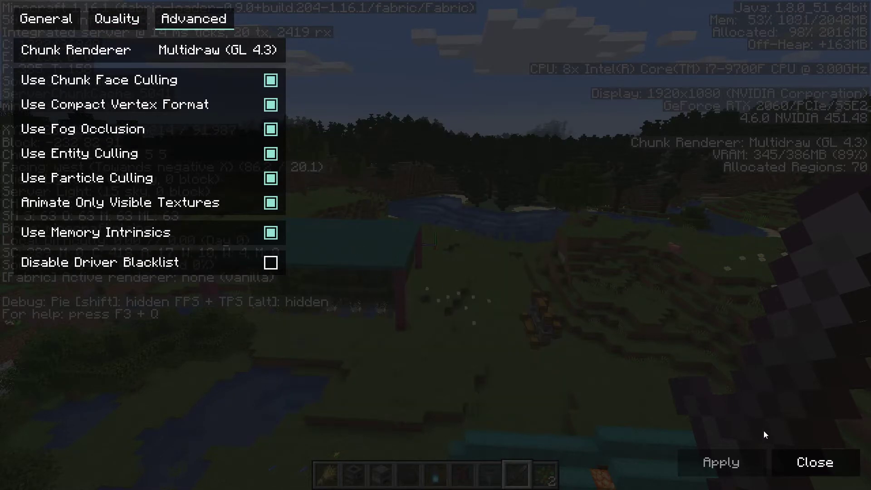
click(815, 462)
click(527, 331)
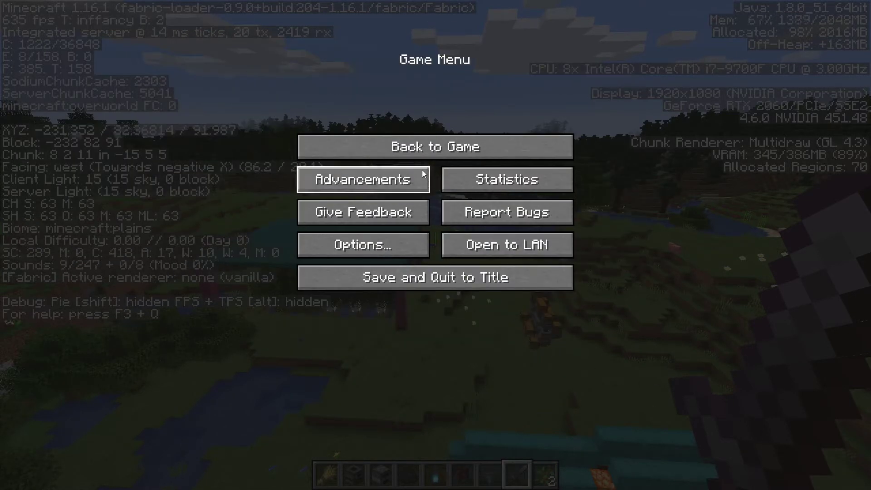
Step: Return to the game and fly over the plains to examine the frame rate with V-Sync off
click(422, 148)
key(w)
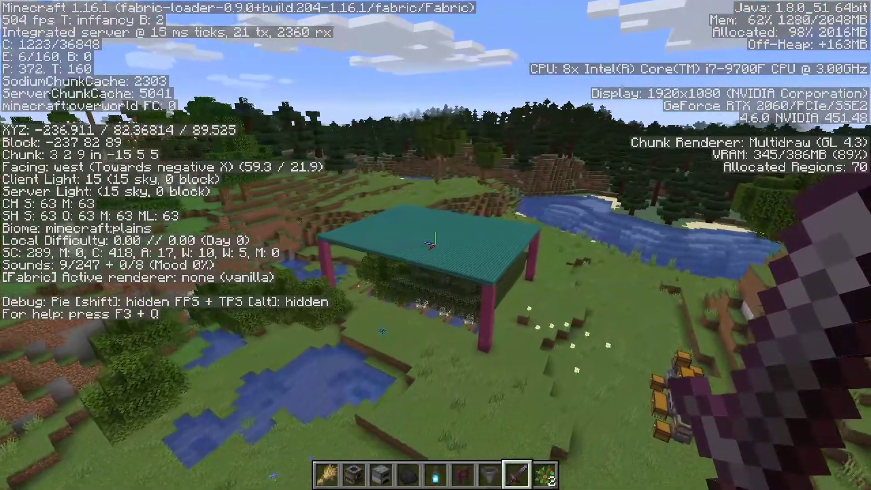
key(w)
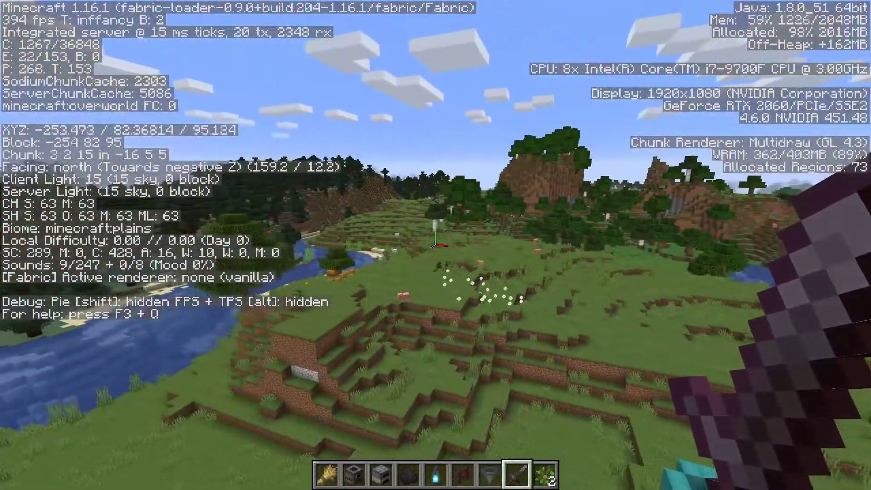
Step: Fly across the plains to the river and look back toward the farm, checking the frame rate in the debug overlay
key(w)
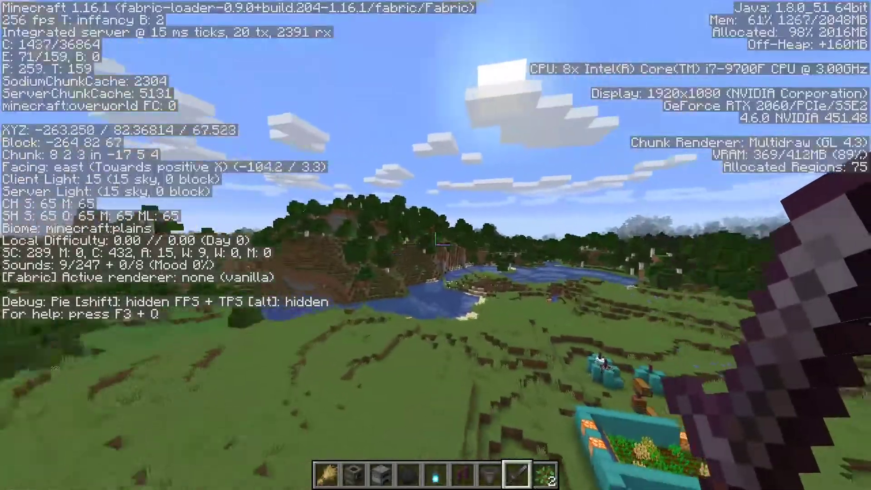
key(w)
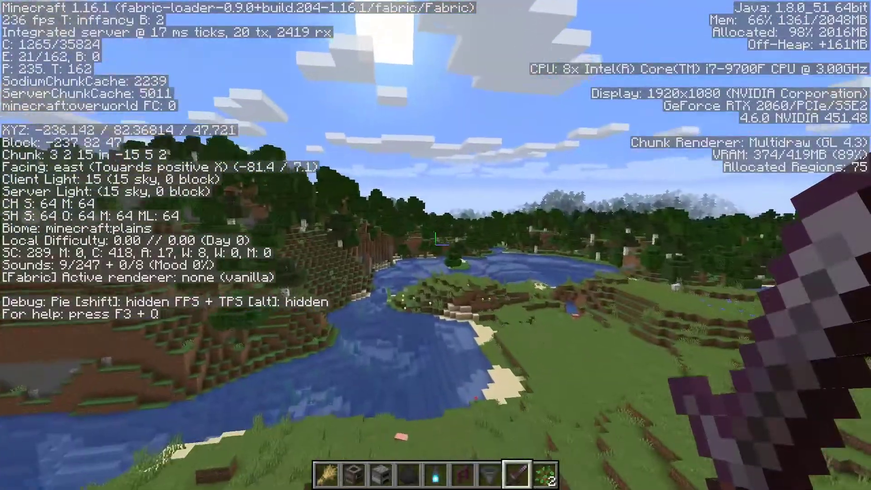
key(w)
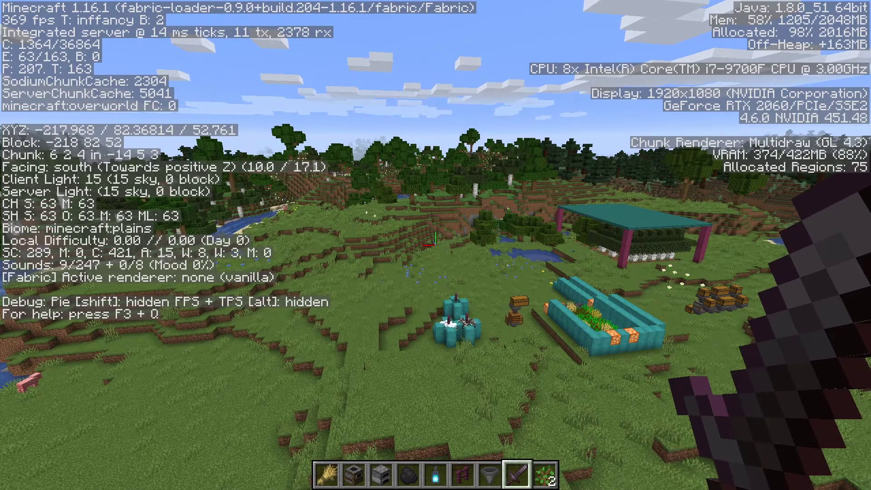
key(w)
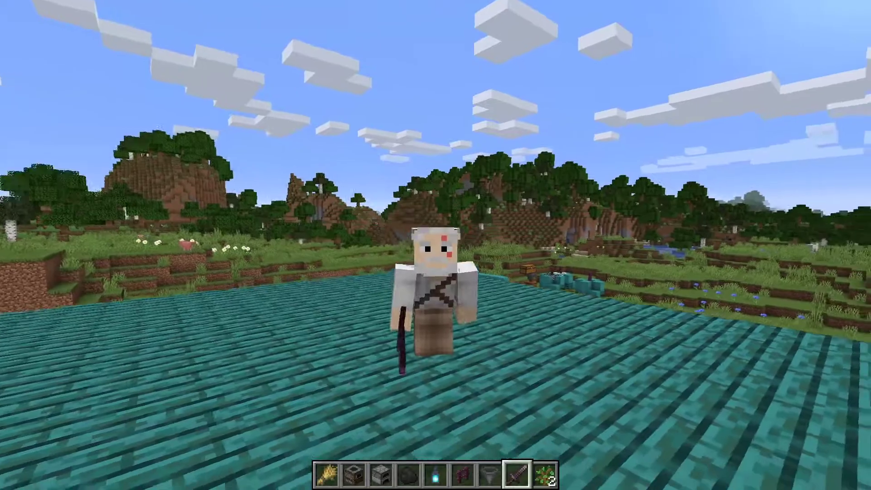
key(s)
key(s)
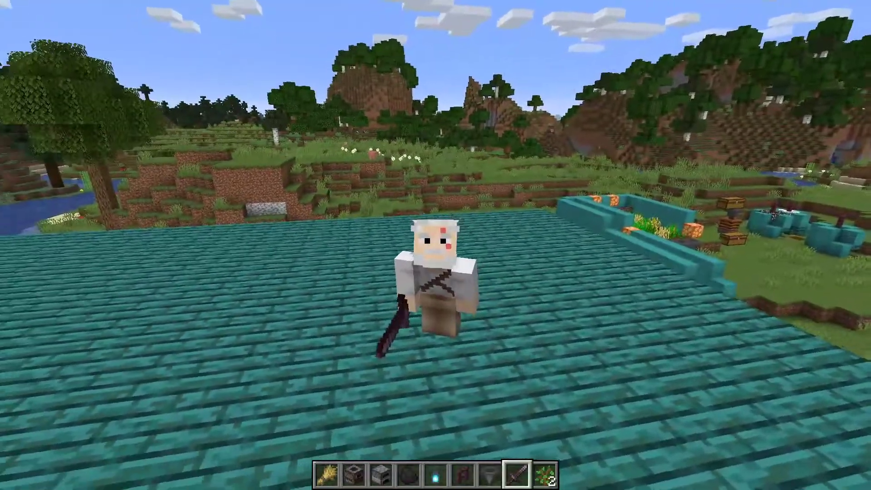
key(s)
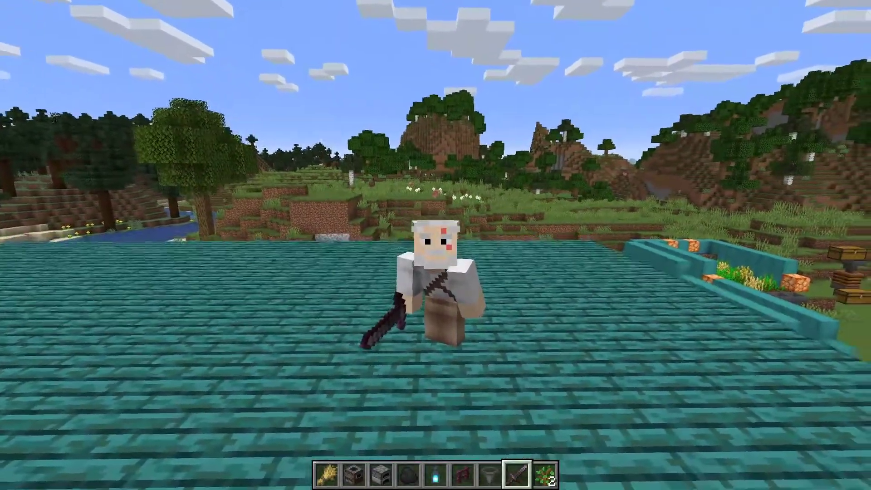
key(s)
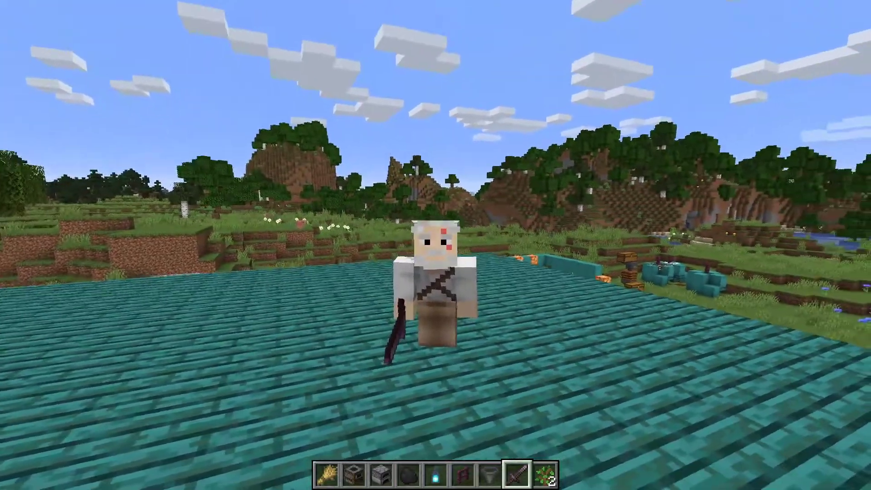
key(s)
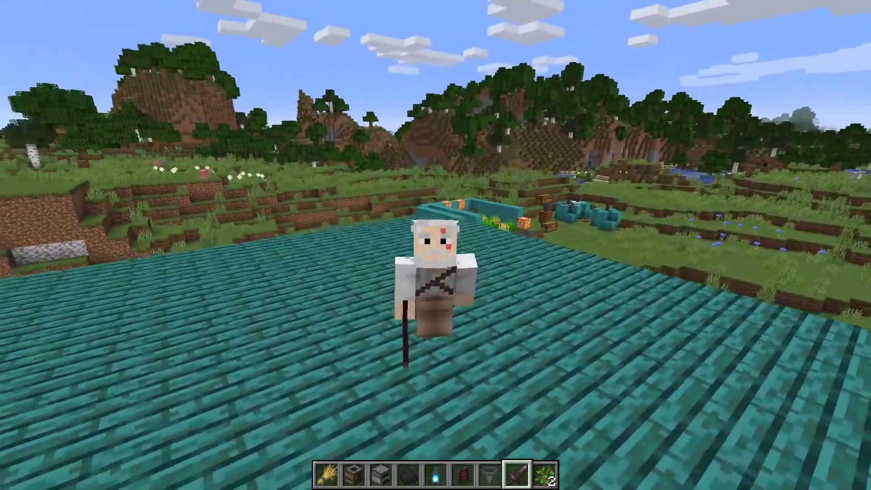
key(s)
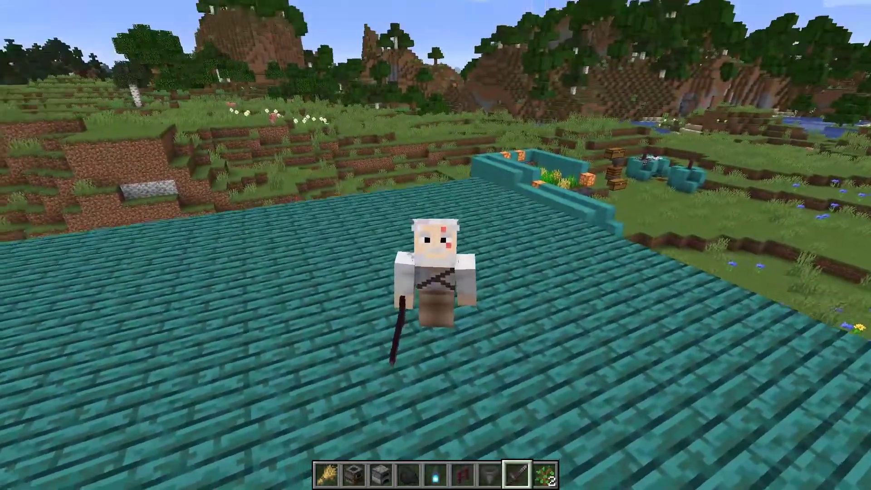
key(s)
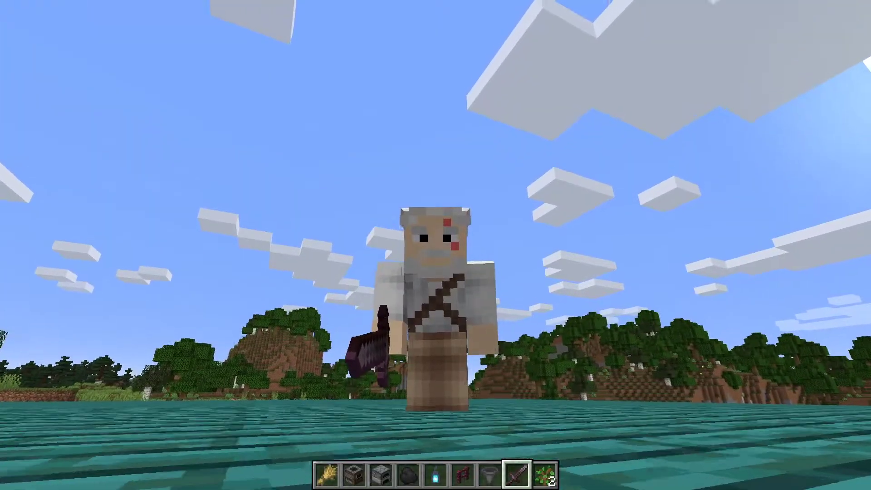
key(s)
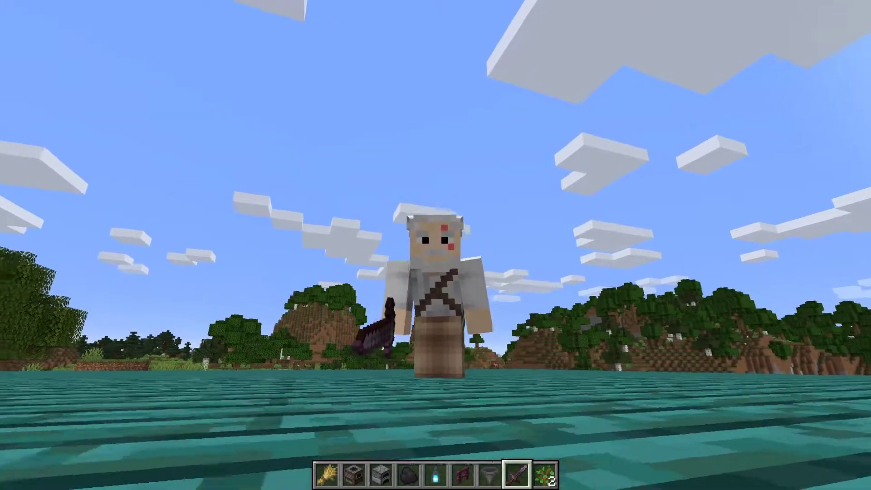
key(s)
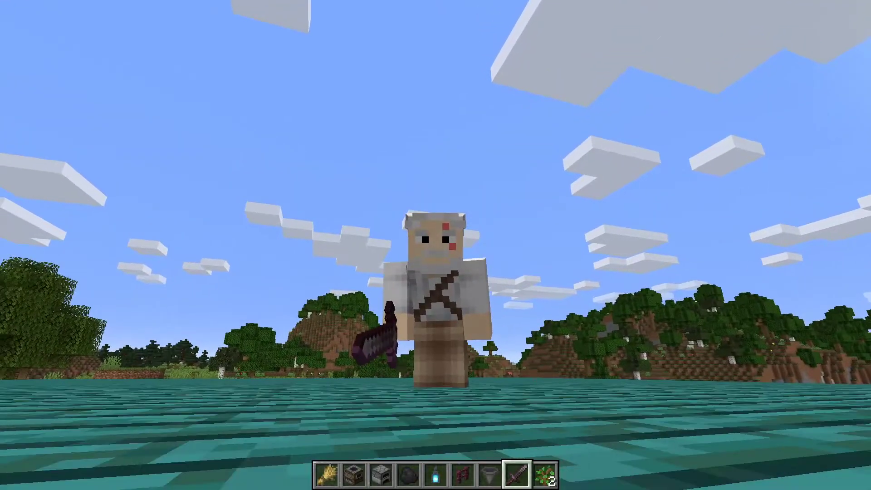
key(s)
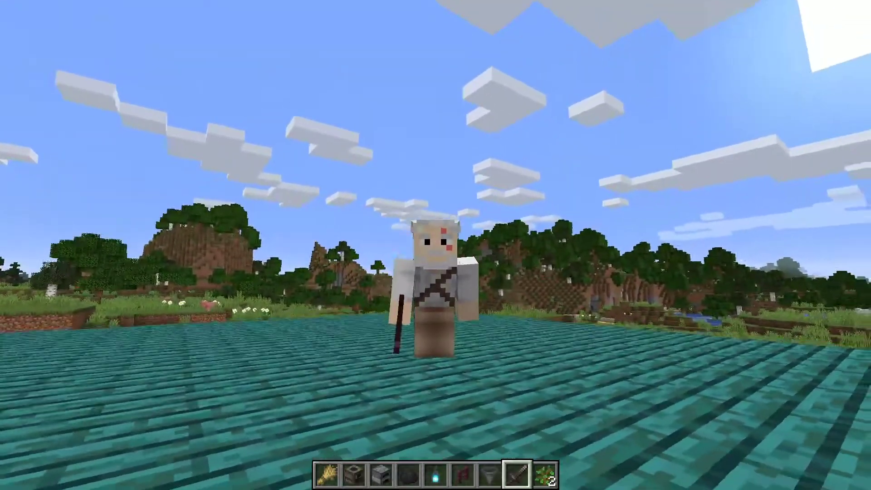
key(s)
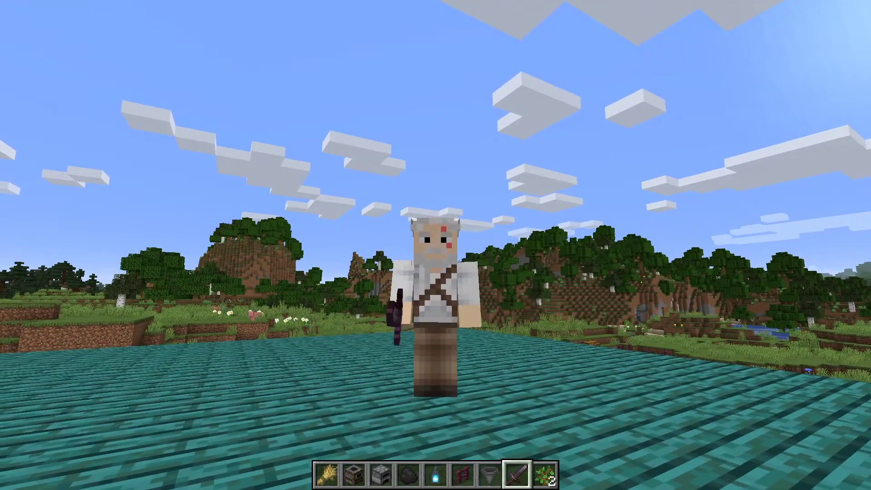